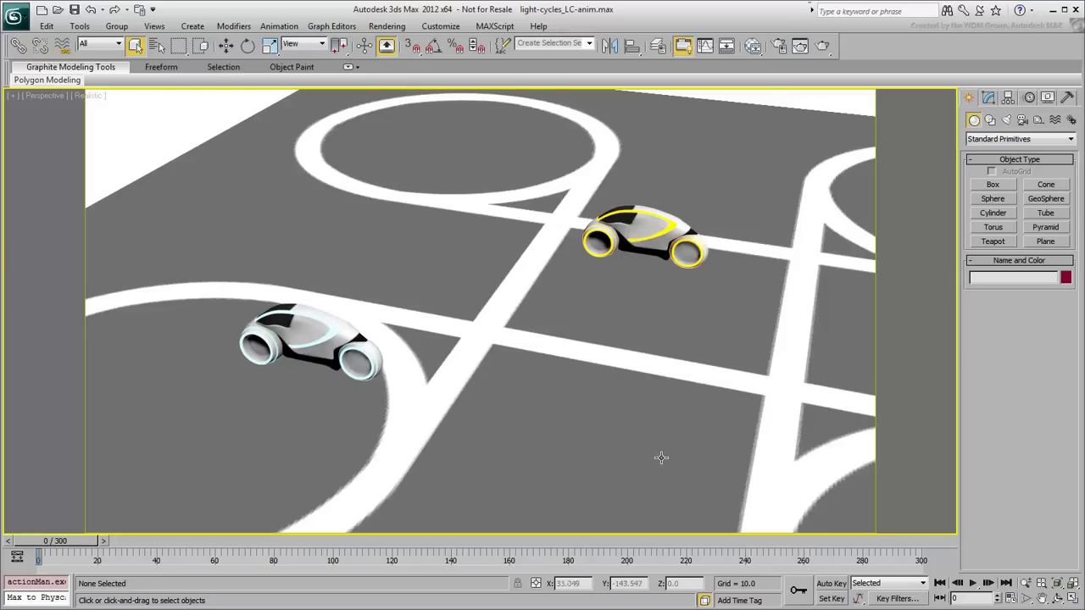
# Create a Point helper on the ground between the two cycles, with Box display on and its size set to about 29.6.
pyautogui.click(1039, 121)
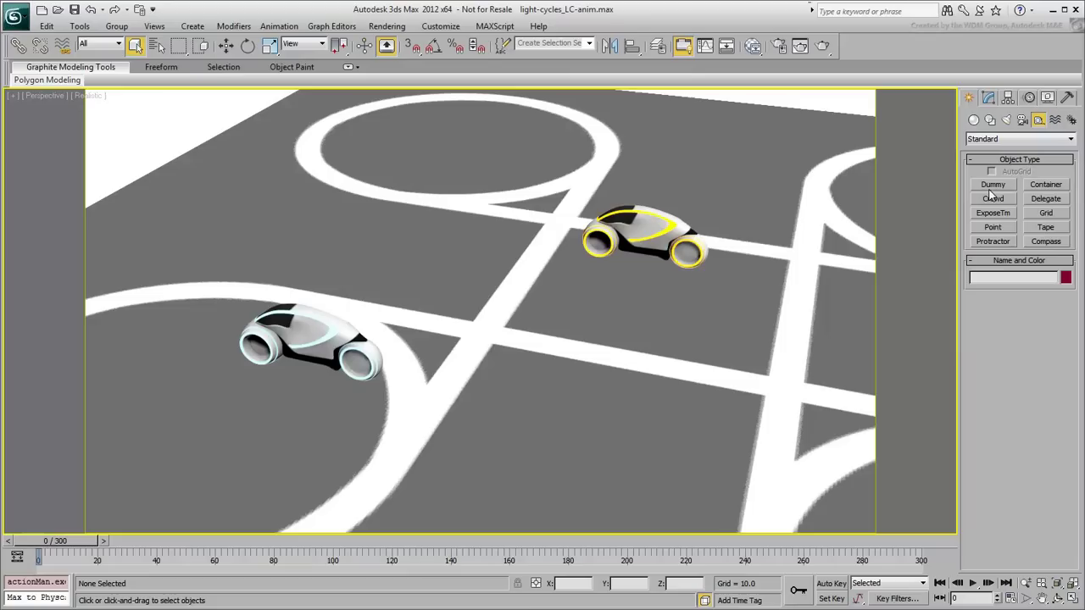
pyautogui.click(992, 184)
pyautogui.click(997, 229)
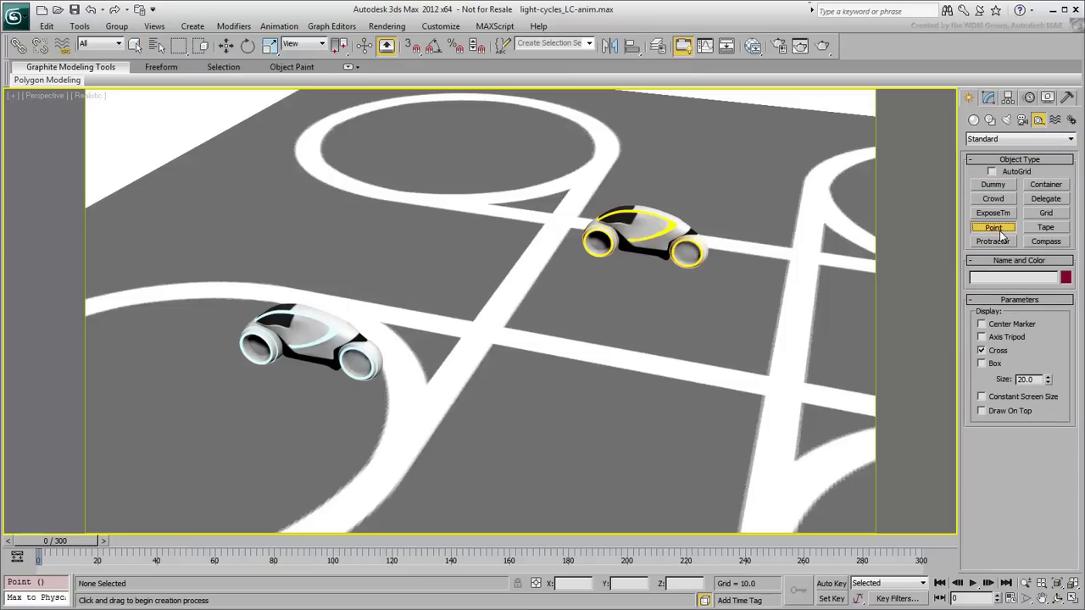
pyautogui.click(543, 415)
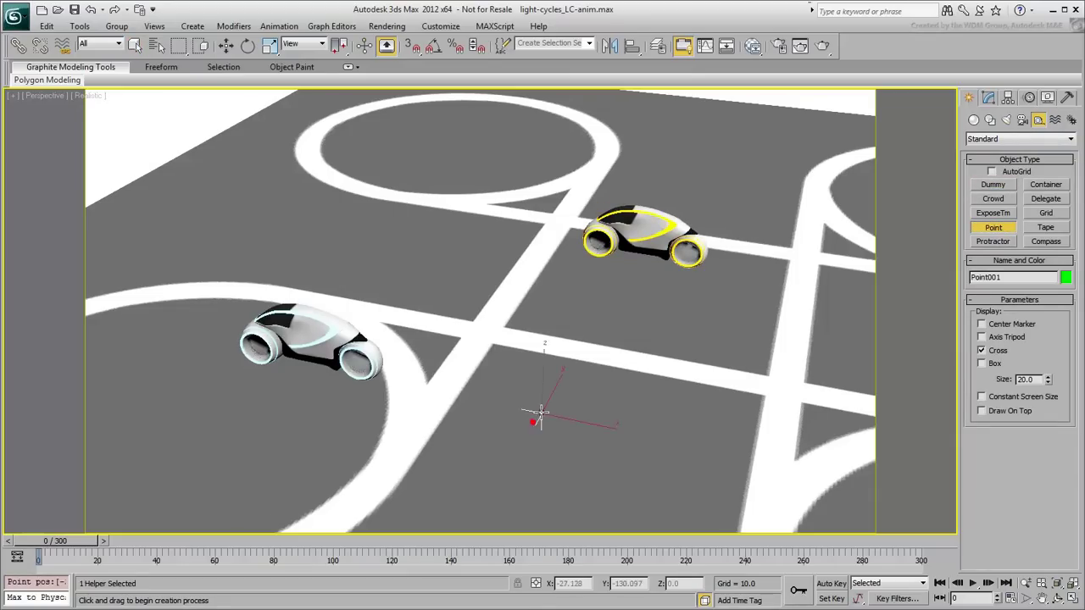
pyautogui.click(982, 364)
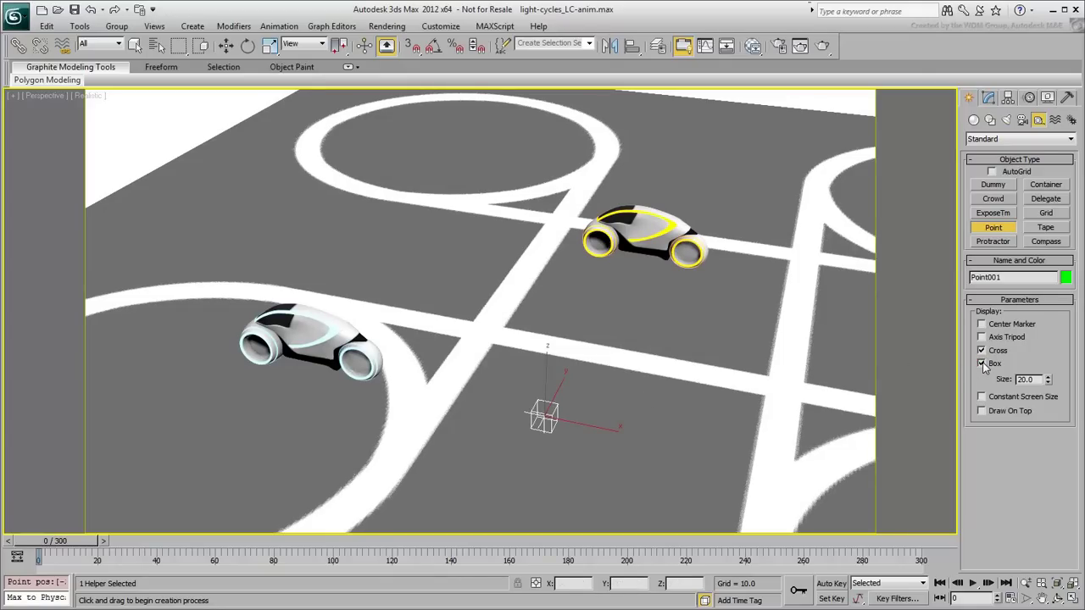
pyautogui.moveTo(1049, 380); pyautogui.dragTo(1057, 323)
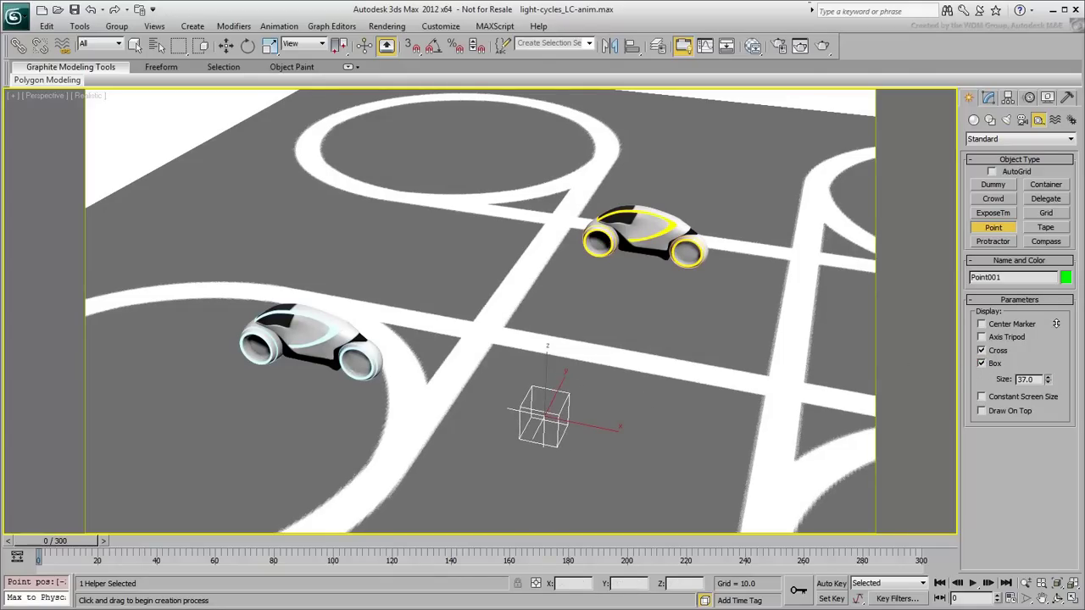
pyautogui.moveTo(1048, 379); pyautogui.dragTo(1053, 401)
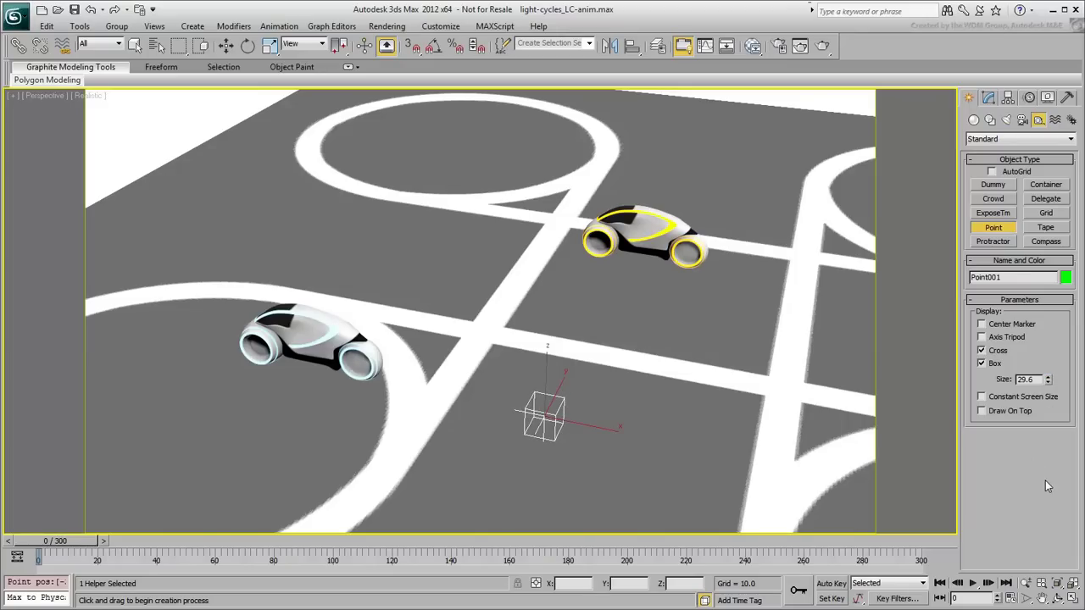
# Rename the point helper as LC-Blue_Helper.
pyautogui.click(988, 98)
pyautogui.click(1051, 116)
pyautogui.write('LC')
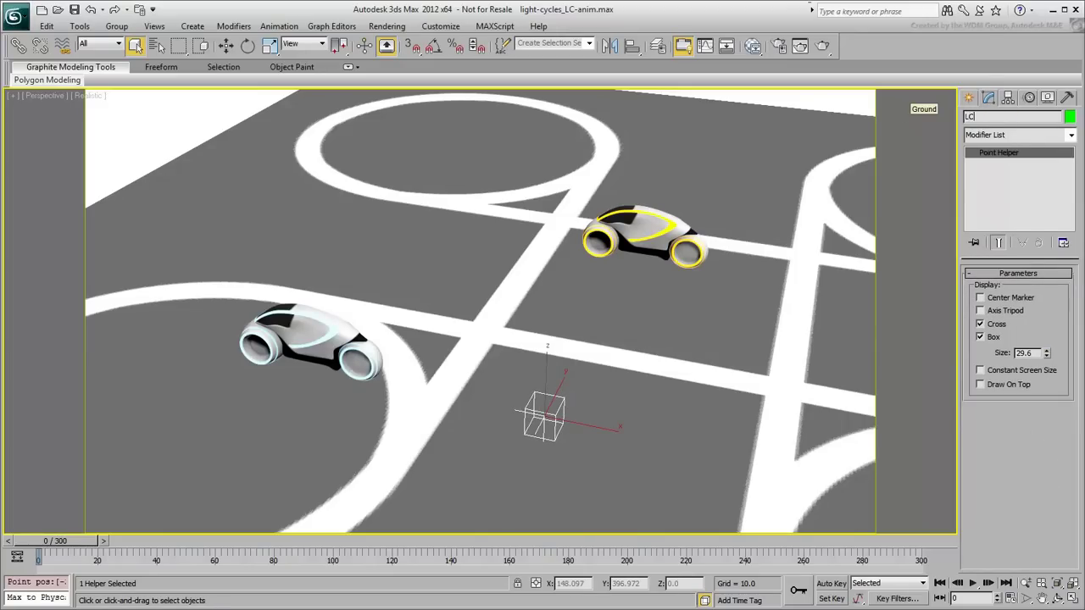
pyautogui.write('-Blue_Helper')
pyautogui.press('Return')
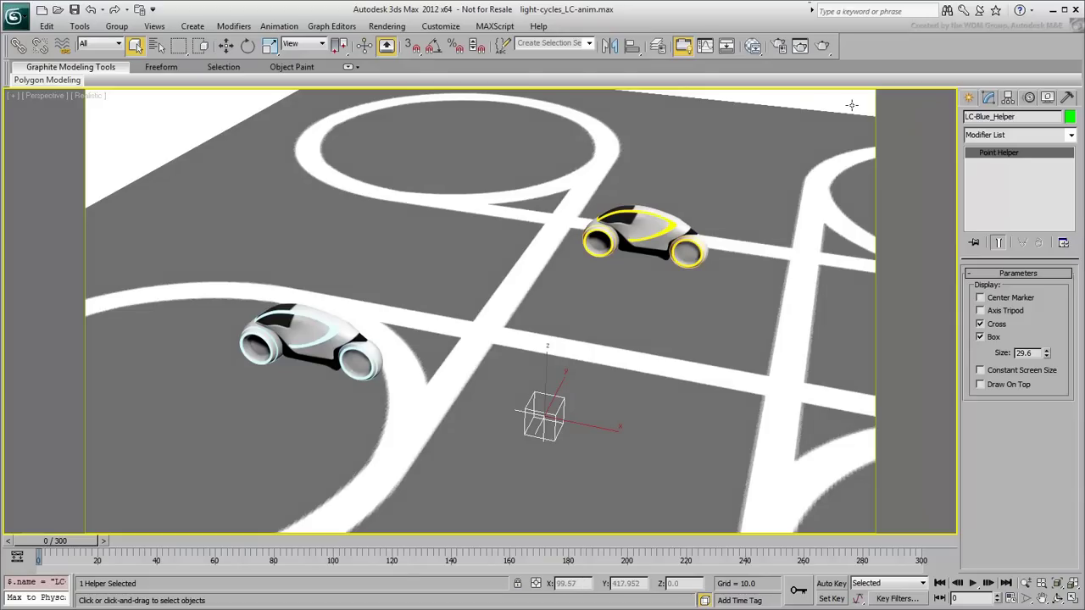
# Align the helper to the blue cycle's wheel LC_RW-Blue, center to center in the X and Y positions only.
pyautogui.click(633, 51)
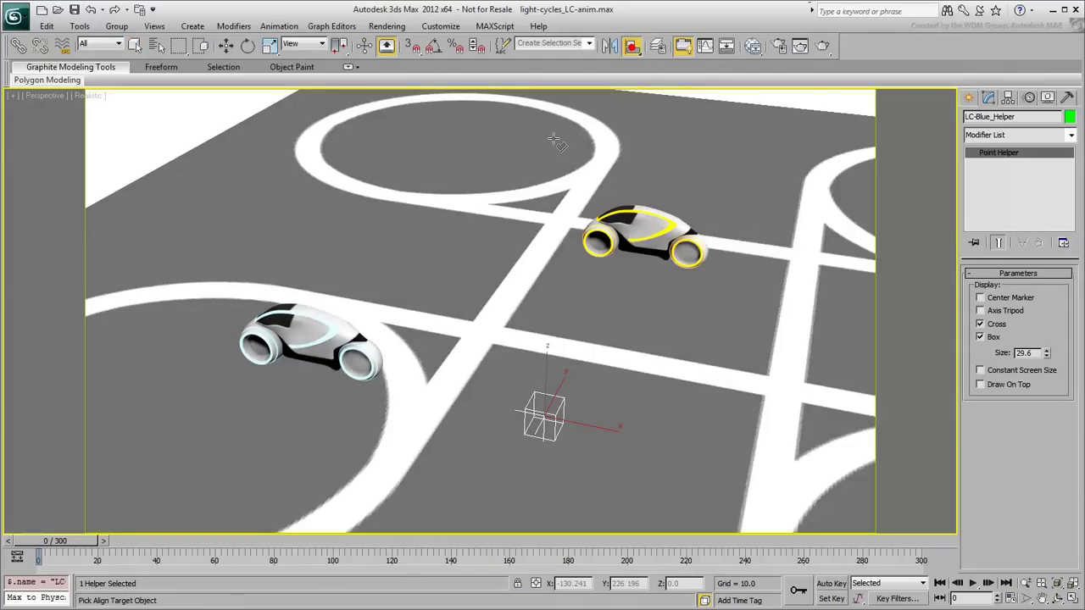
pyautogui.click(360, 365)
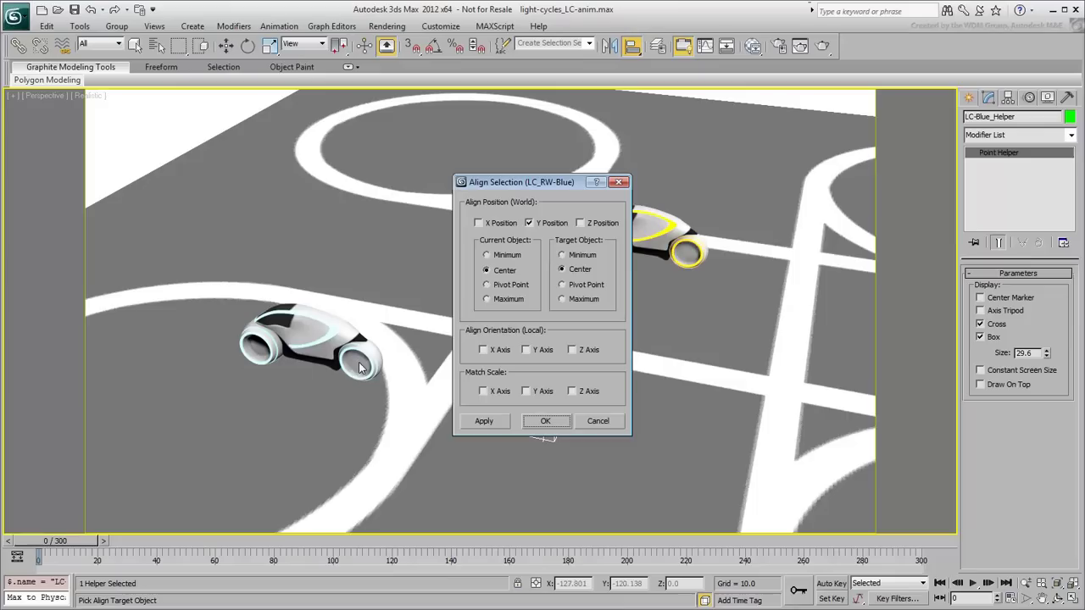
pyautogui.click(487, 222)
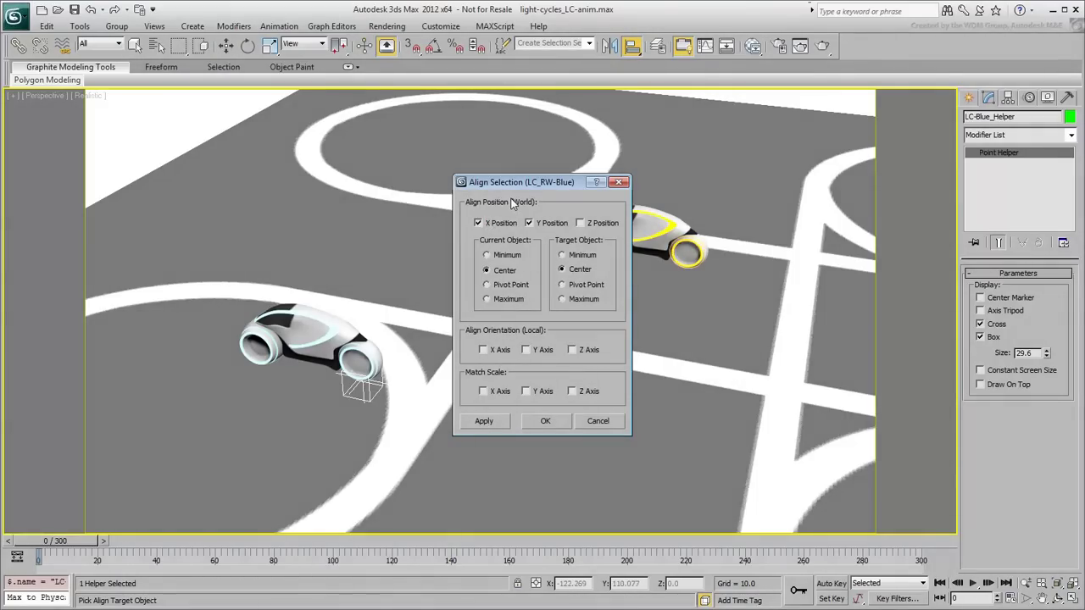
pyautogui.click(547, 422)
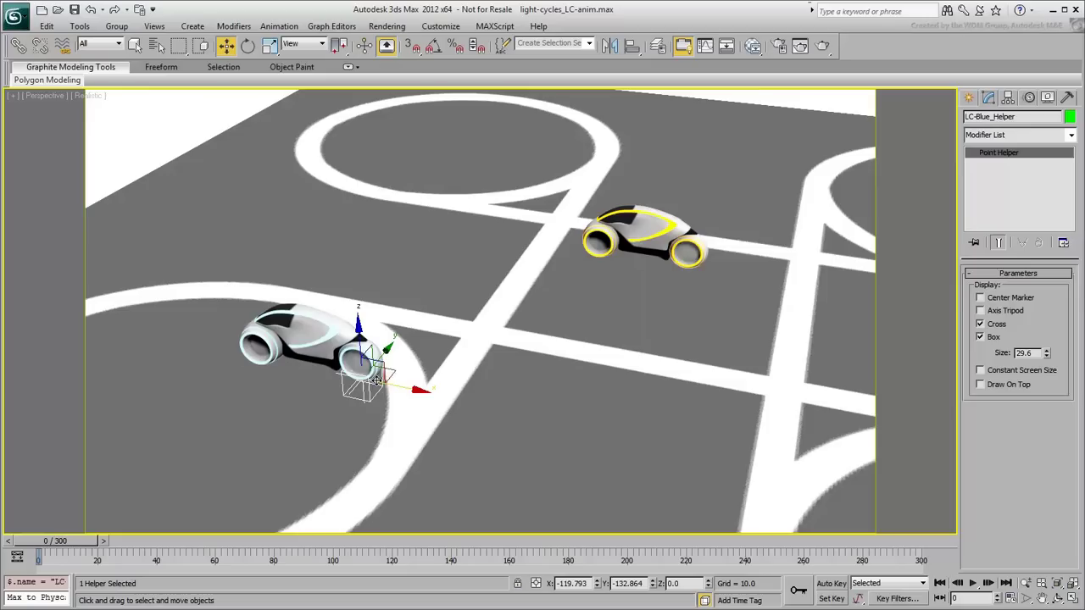
# Link the blue cycle's body LC-Blue to LC-Blue_Helper as its parent.
pyautogui.click(310, 324)
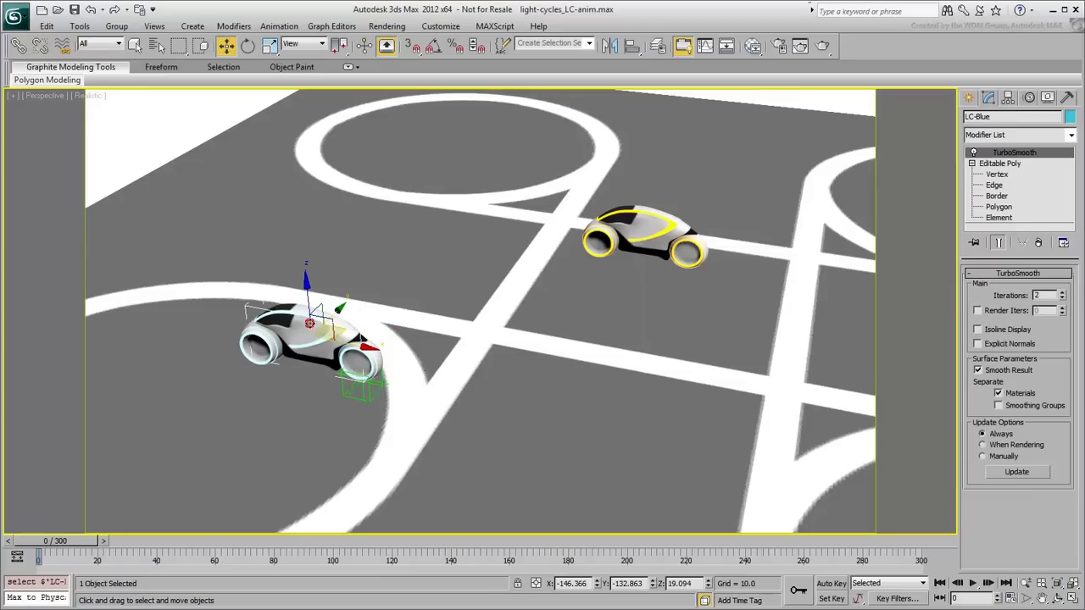
pyautogui.click(18, 46)
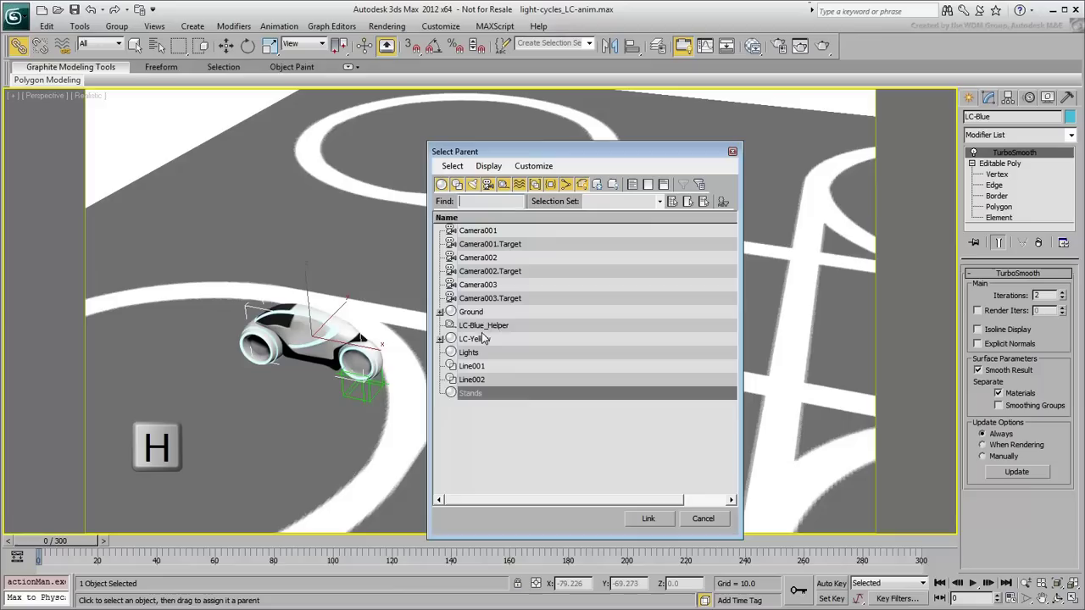
pyautogui.click(485, 326)
pyautogui.click(647, 518)
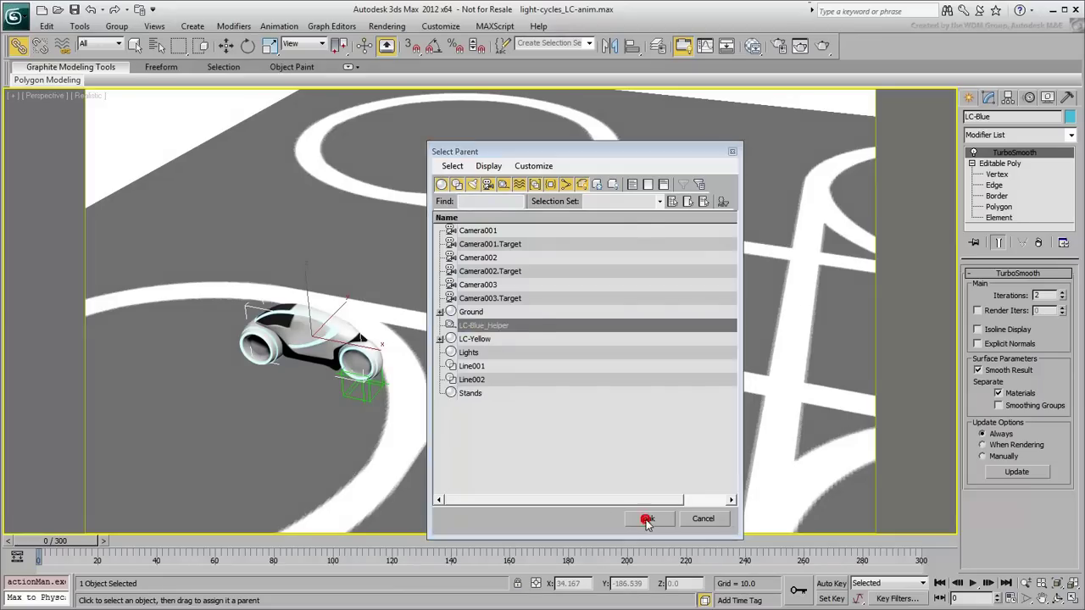
# Select LC-Blue_Helper and test the link with a trial move across the ground, cancelling the move.
pyautogui.click(226, 45)
pyautogui.click(369, 395)
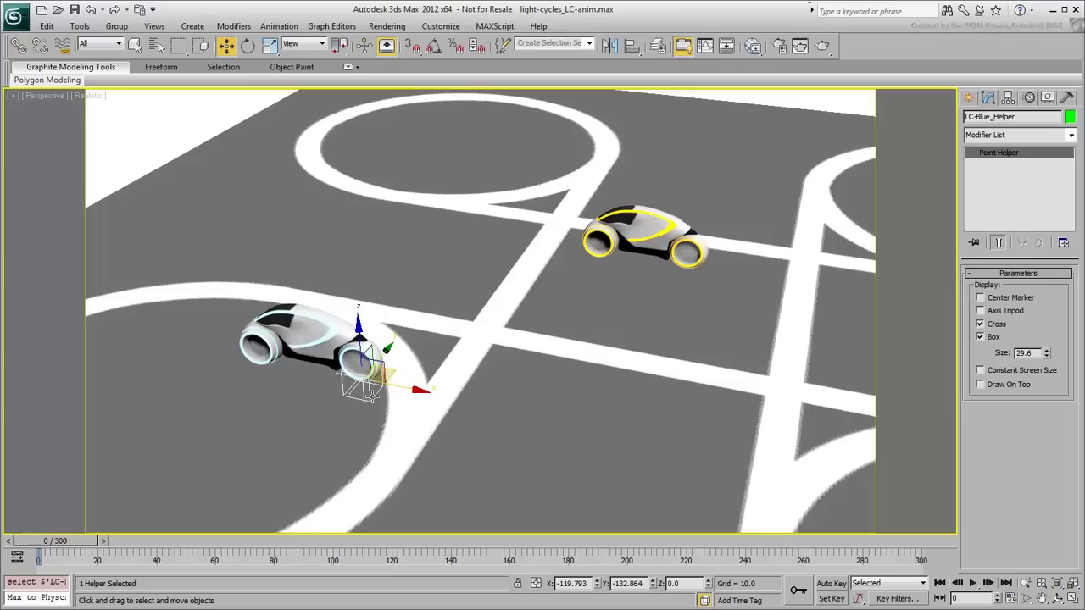
pyautogui.moveTo(369, 395); pyautogui.dragTo(655, 471)
pyautogui.rightClick(656, 471)
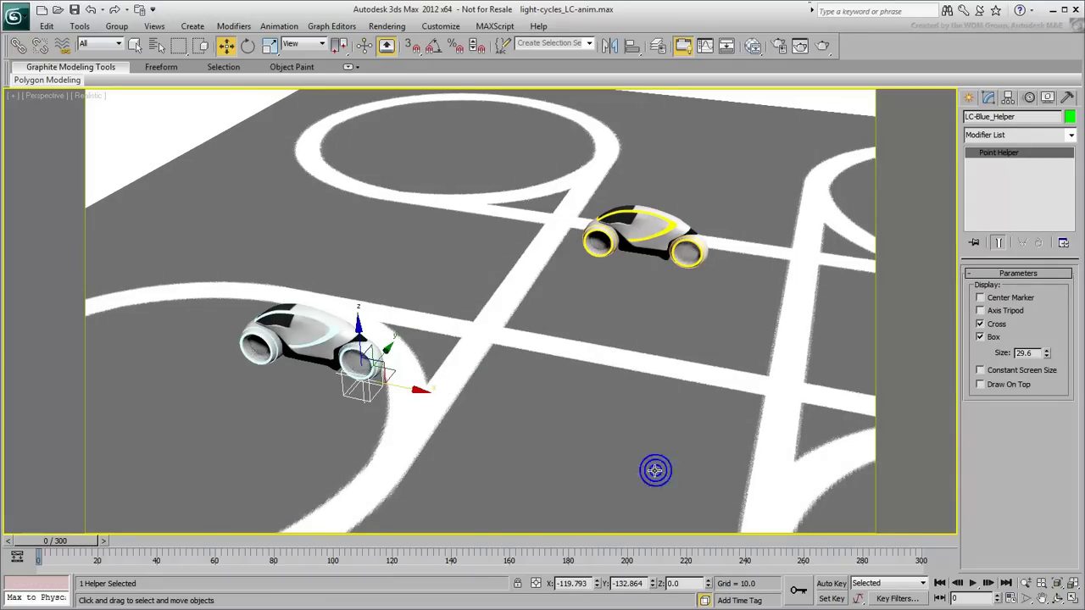
# Apply a Path Constraint to LC-Blue_Helper using the outer black spline Line002 as the path.
pyautogui.scroll(-10, 654, 471)
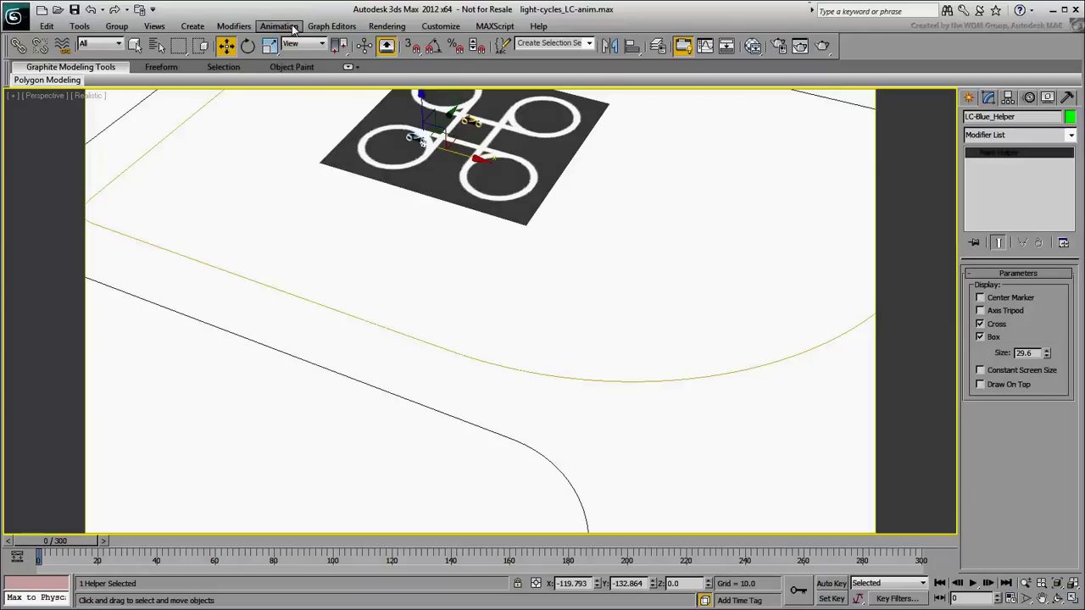
pyautogui.click(294, 27)
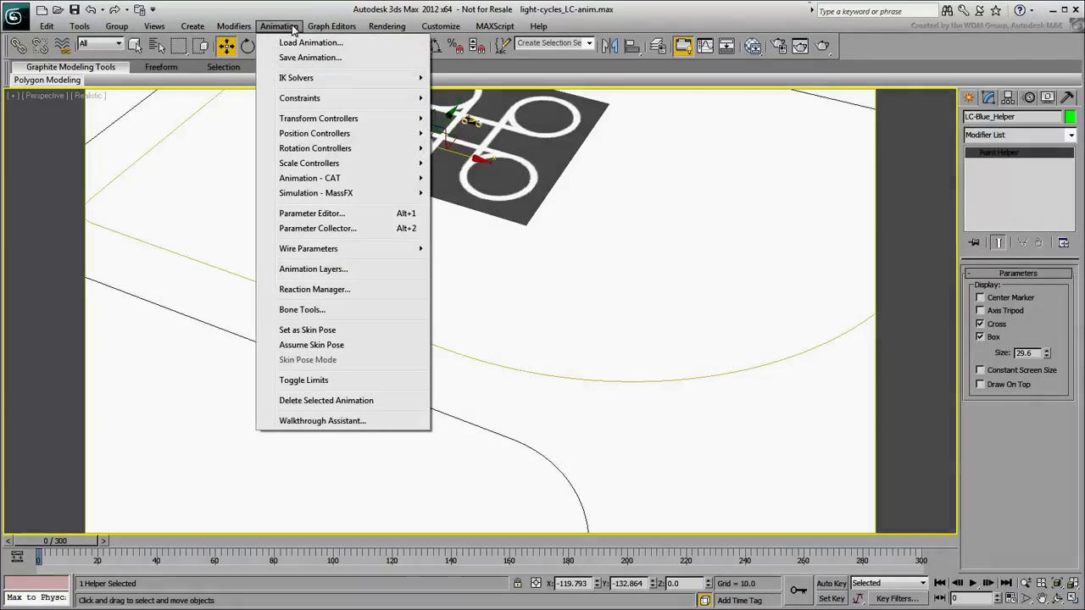
pyautogui.moveTo(314, 97)
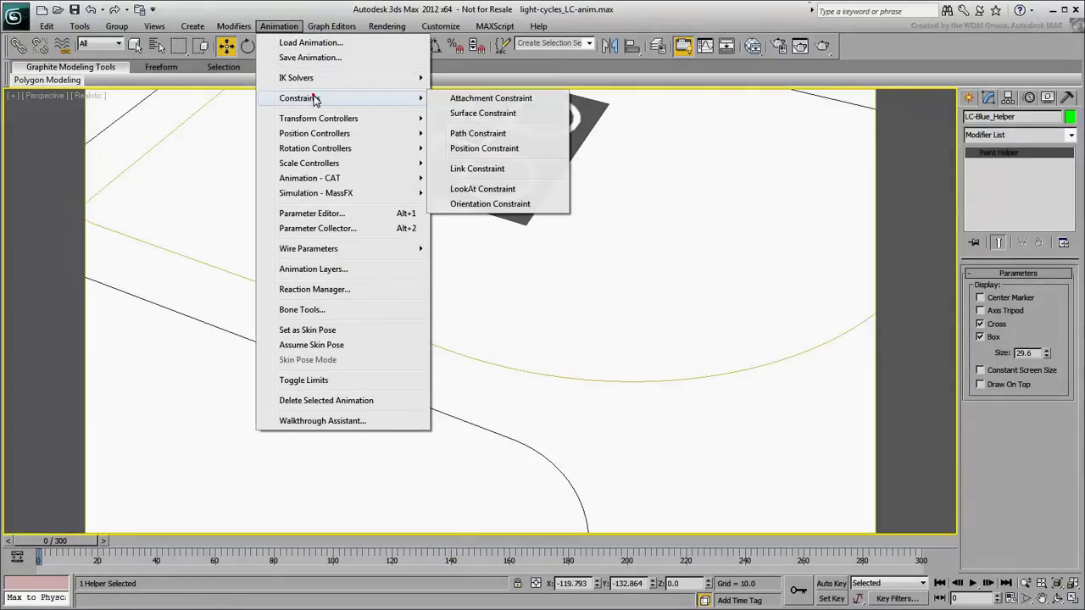
pyautogui.click(473, 136)
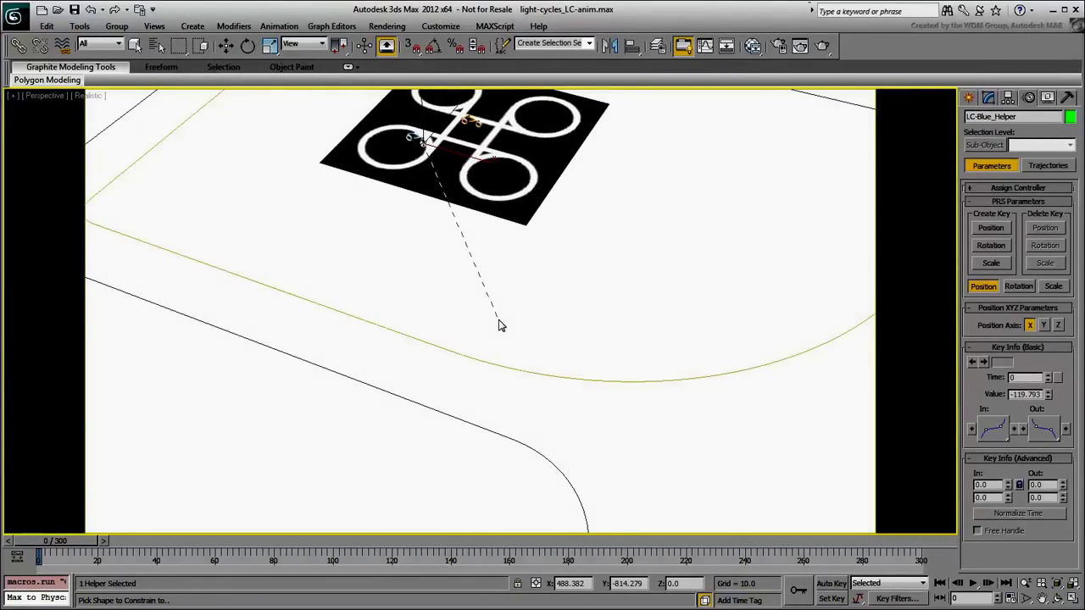
pyautogui.click(356, 383)
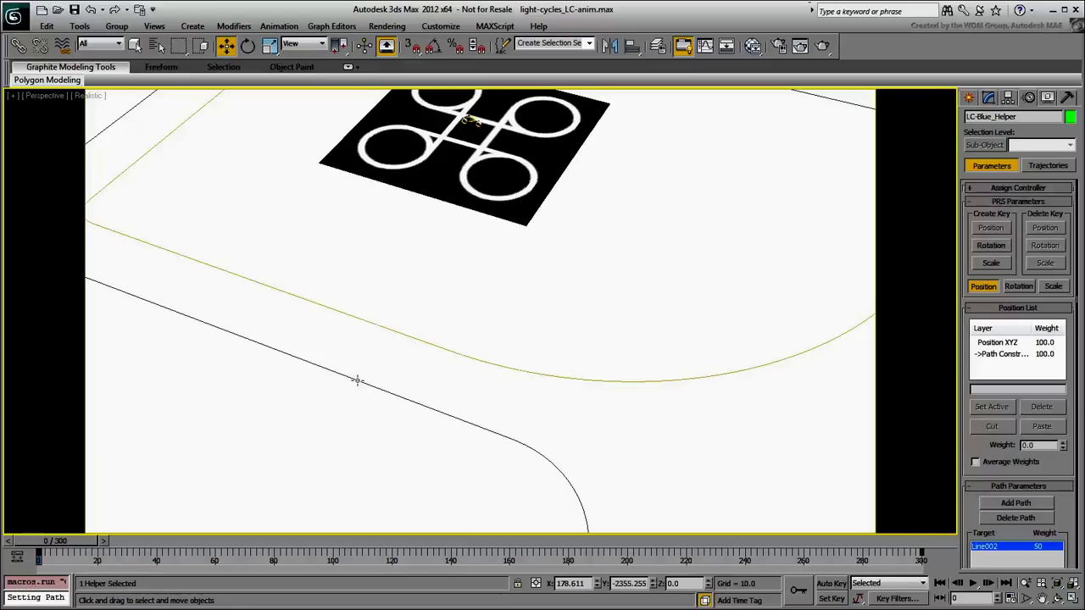
# Enable Follow in the path options and flip the X axis so the blue cycle faces along the path.
pyautogui.moveTo(398, 369); pyautogui.dragTo(461, 211, button='middle')
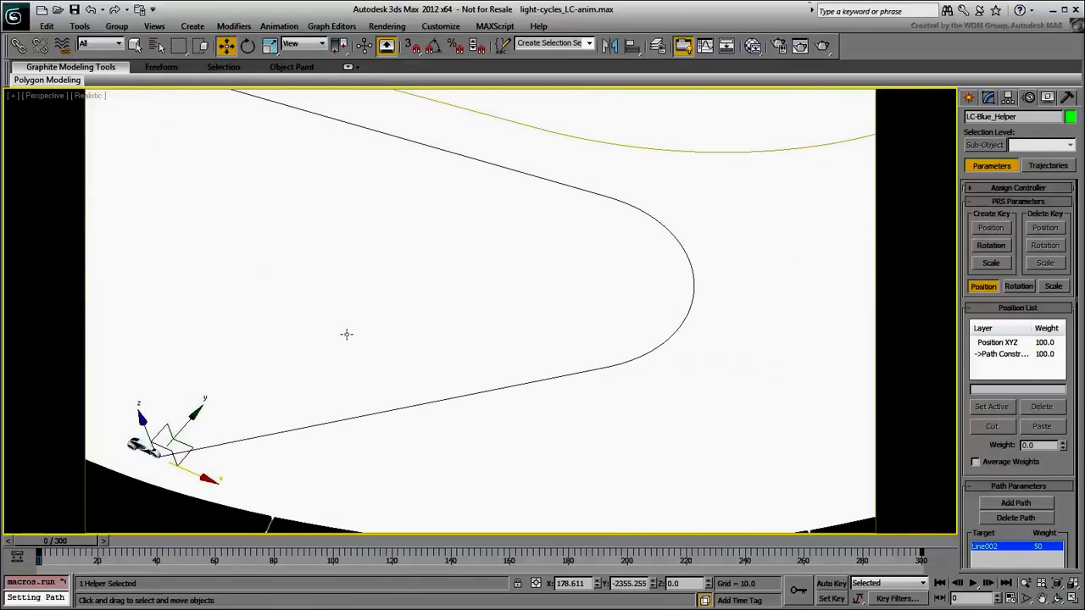
pyautogui.moveTo(347, 334); pyautogui.dragTo(366, 349, button='middle')
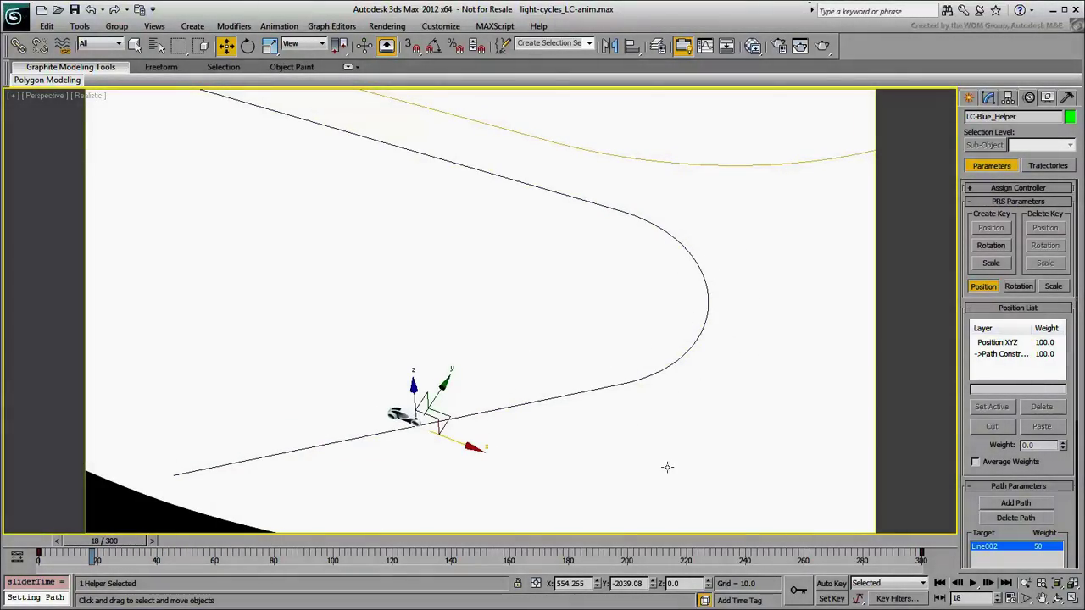
pyautogui.moveTo(969, 448); pyautogui.dragTo(973, 166)
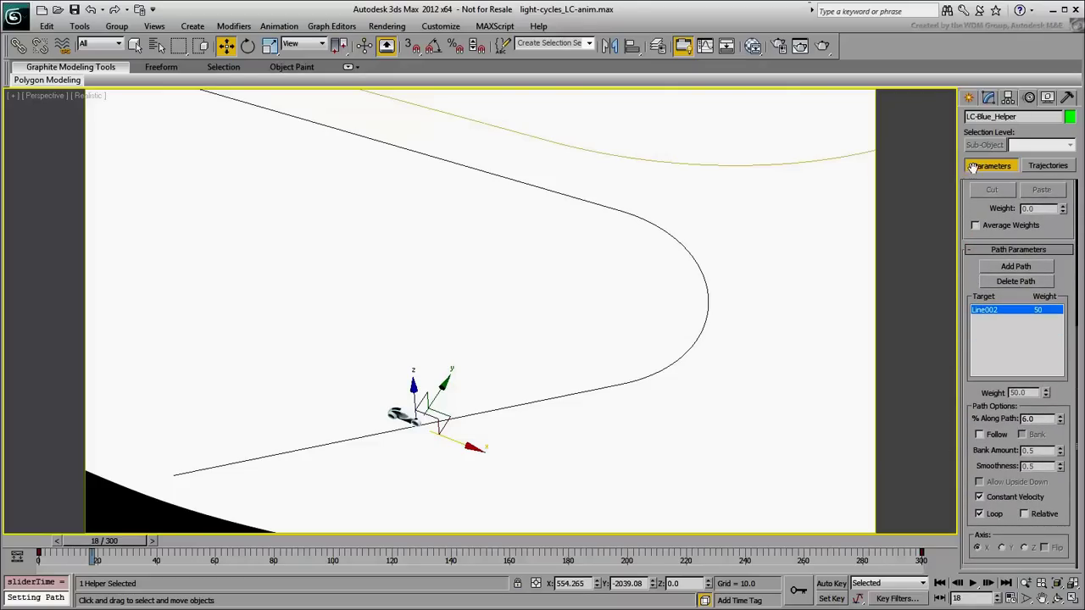
pyautogui.click(986, 435)
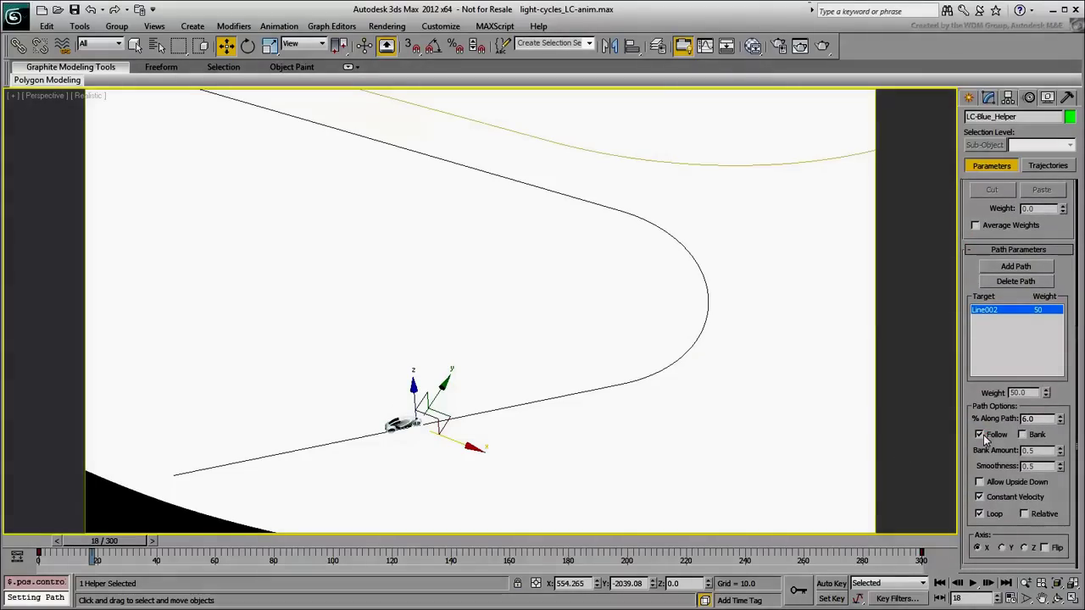
pyautogui.moveTo(106, 547)
pyautogui.mouseDown()
pyautogui.moveTo(219, 548)
pyautogui.moveTo(99, 549)
pyautogui.mouseUp()
pyautogui.press('w')
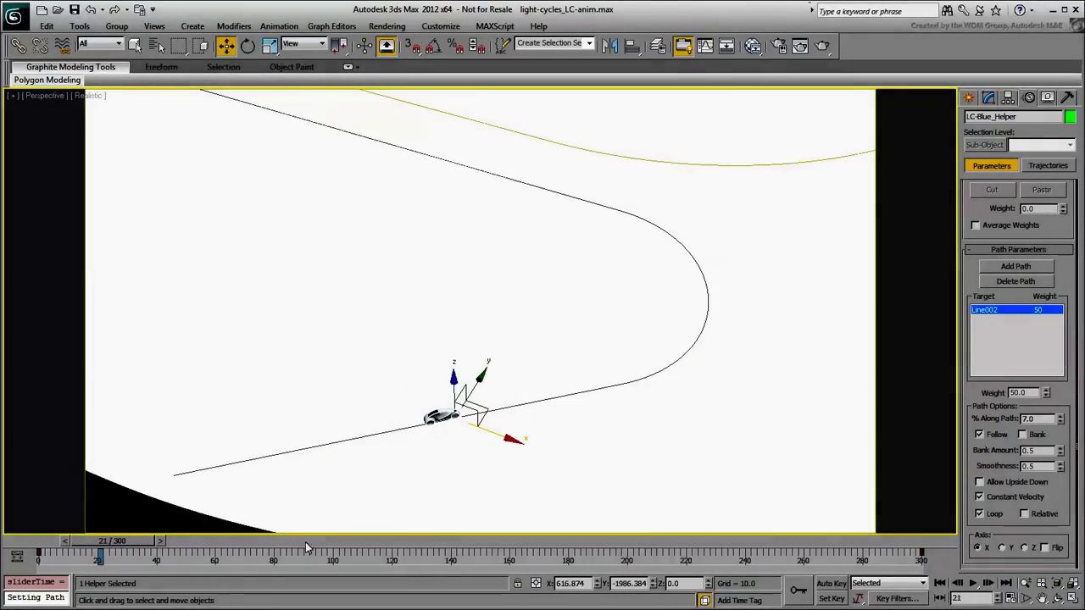
pyautogui.click(1045, 547)
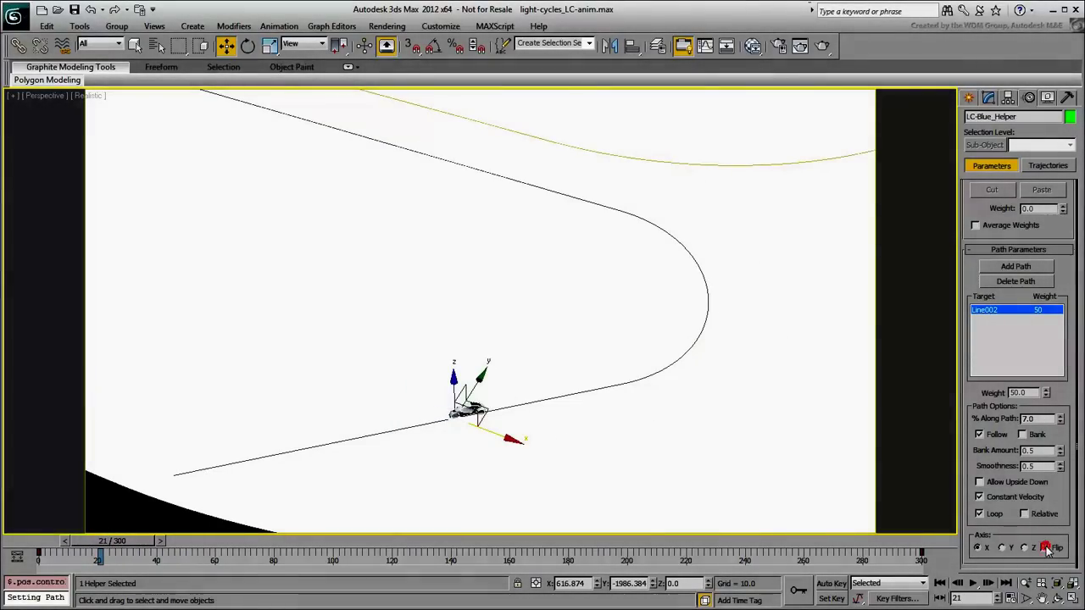
# Scrub the animation to frame 45 to check how the blue cycle travels along the path into the curve.
pyautogui.moveTo(153, 547)
pyautogui.mouseDown()
pyautogui.moveTo(119, 543)
pyautogui.moveTo(265, 541)
pyautogui.moveTo(165, 540)
pyautogui.mouseUp()
pyautogui.press('w')
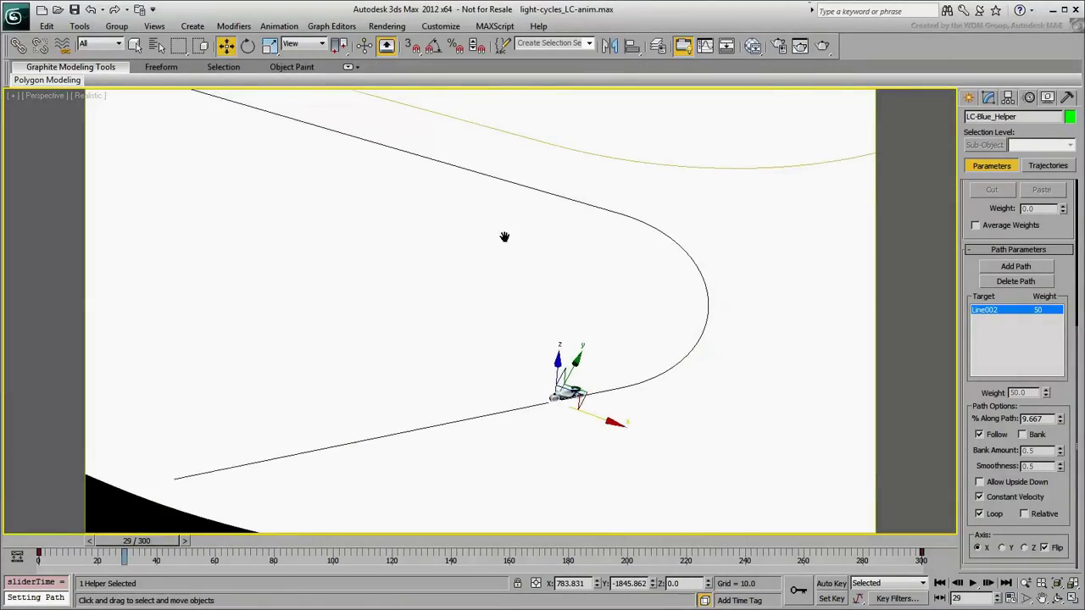
pyautogui.scroll(-4, 504, 235)
pyautogui.moveTo(495, 201); pyautogui.dragTo(434, 332, button='middle')
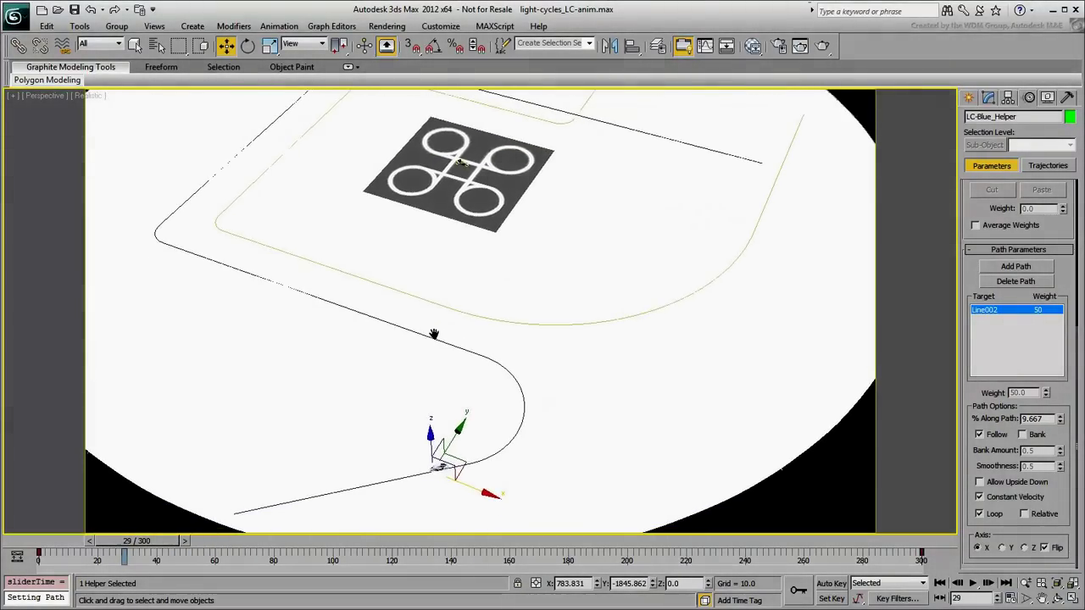
pyautogui.moveTo(150, 542); pyautogui.dragTo(214, 543)
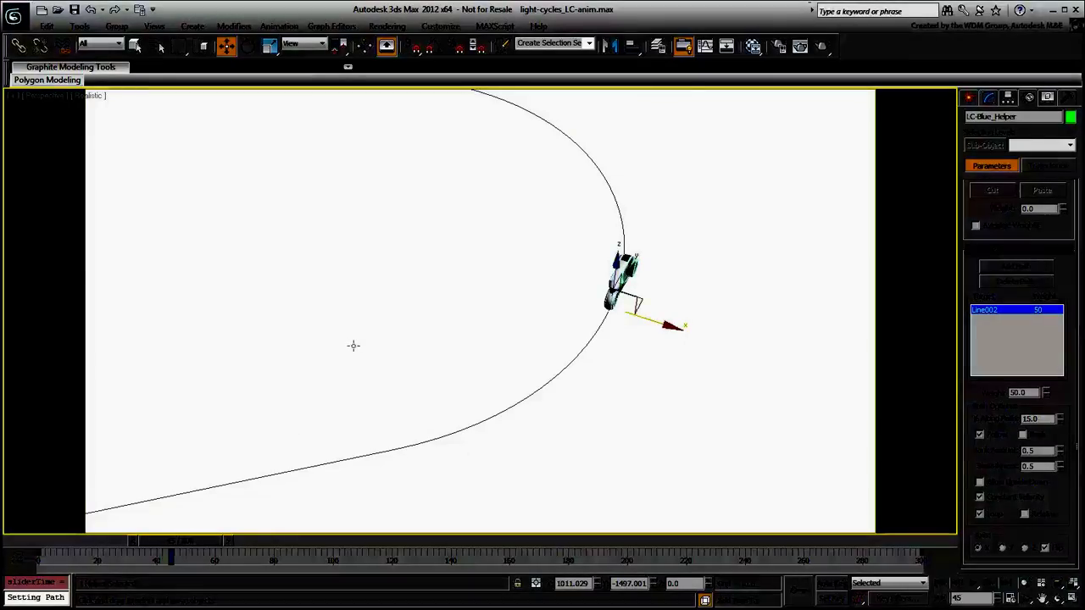
# Try the path constraint's Bank option with an adjusted bank amount, and turn Bank off again.
pyautogui.moveTo(356, 347); pyautogui.dragTo(410, 435, button='middle')
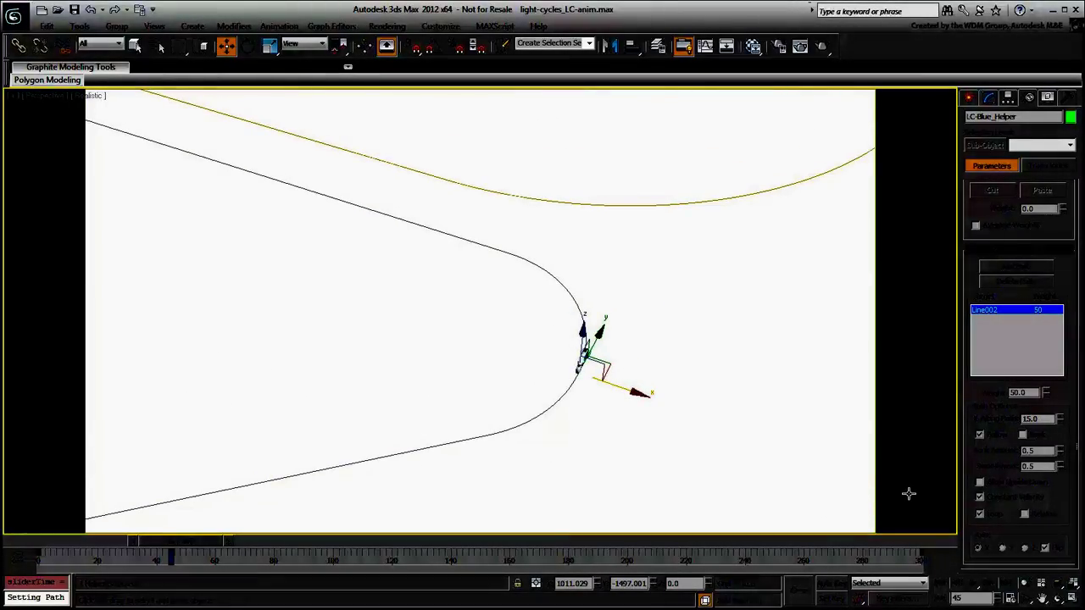
pyautogui.click(1023, 435)
pyautogui.moveTo(1063, 454)
pyautogui.mouseDown()
pyautogui.moveTo(1063, 495)
pyautogui.moveTo(1063, 462)
pyautogui.mouseUp()
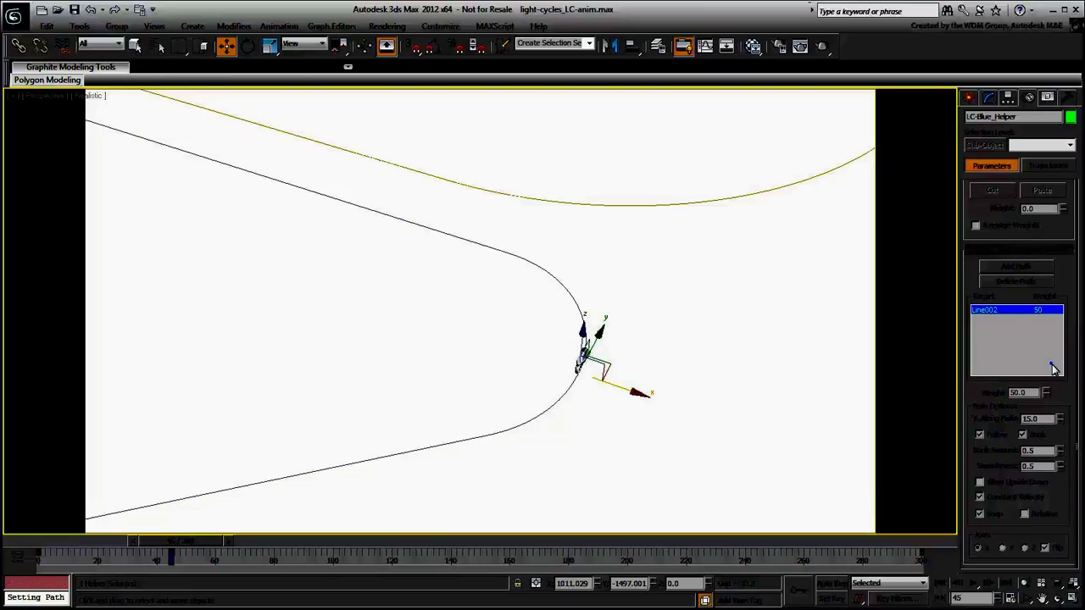
pyautogui.click(1023, 435)
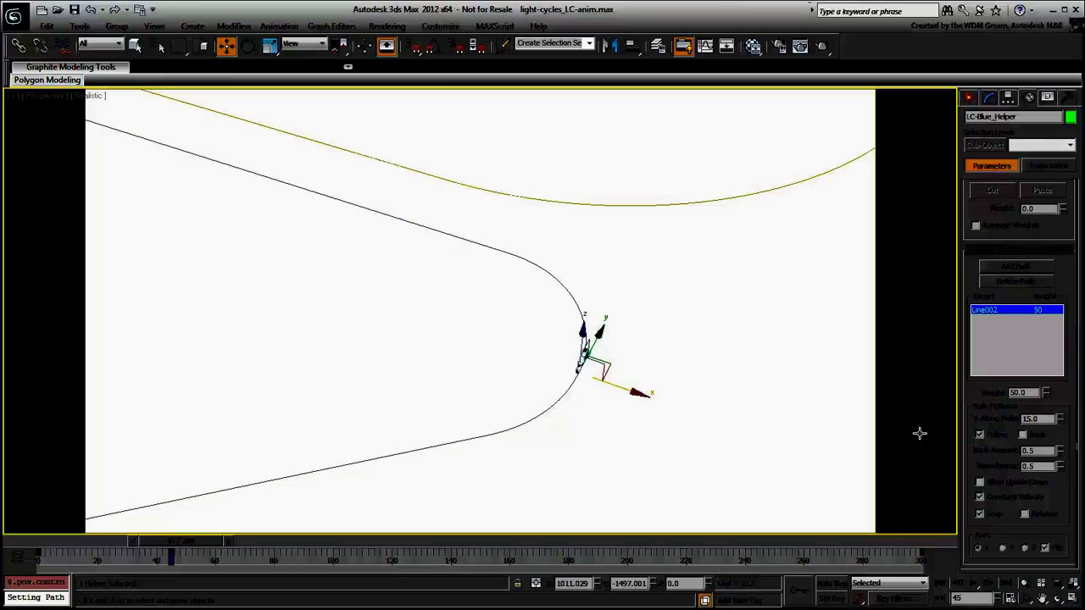
# Enable Set Key mode and restrict the key filters to Rotation only by excluding Position and Scale.
pyautogui.click(829, 601)
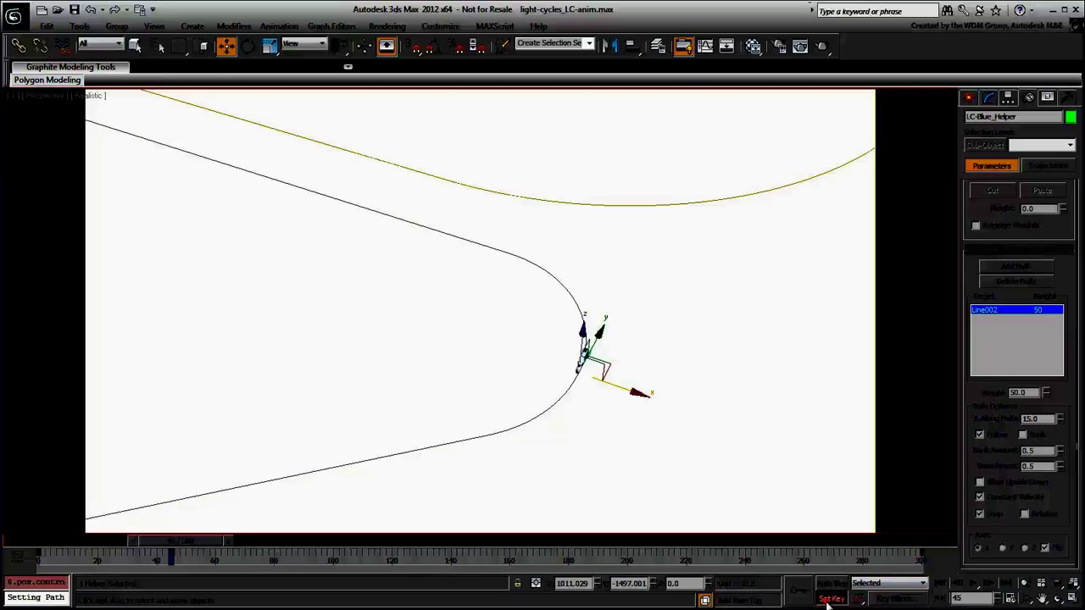
pyautogui.click(896, 599)
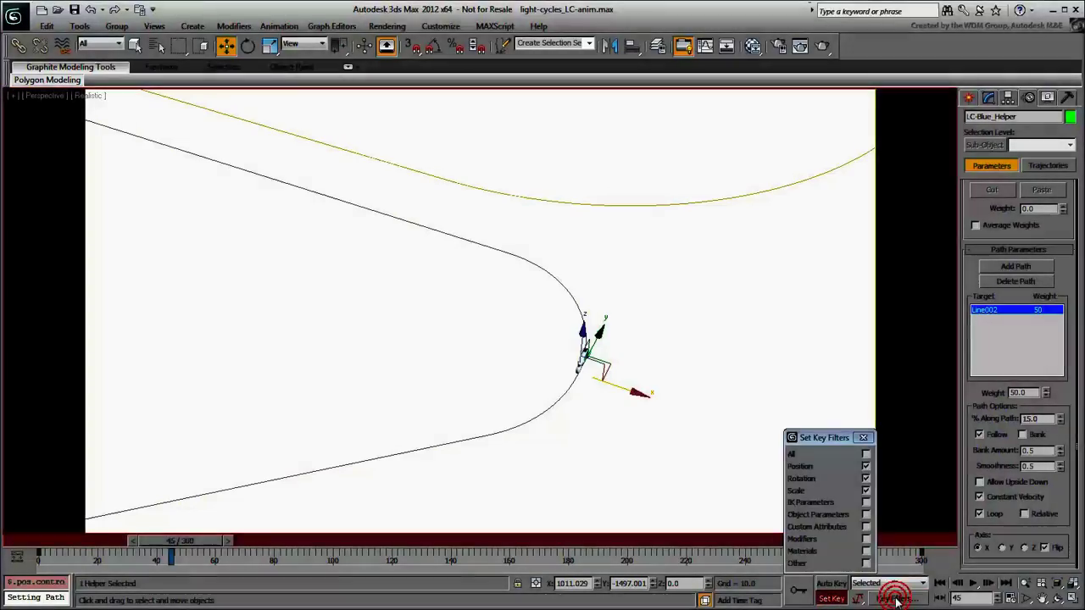
pyautogui.click(865, 466)
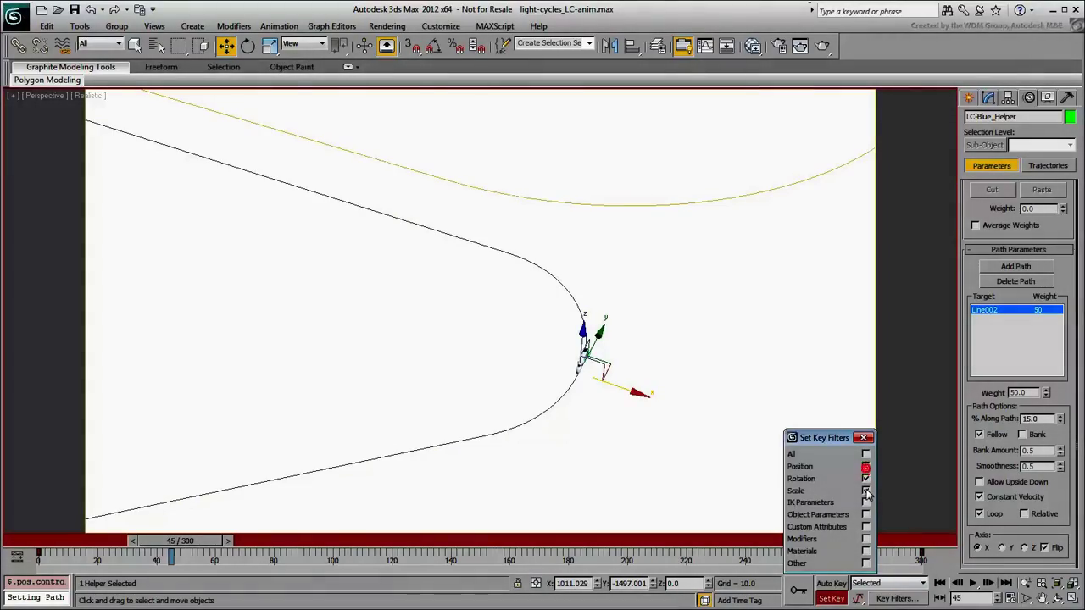
pyautogui.click(866, 490)
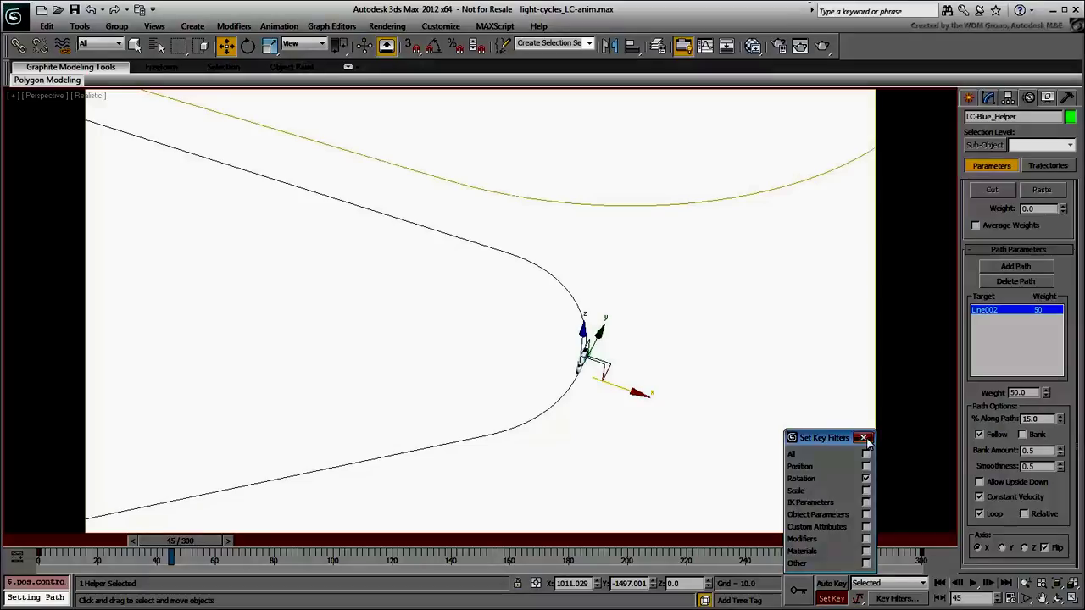
pyautogui.click(864, 439)
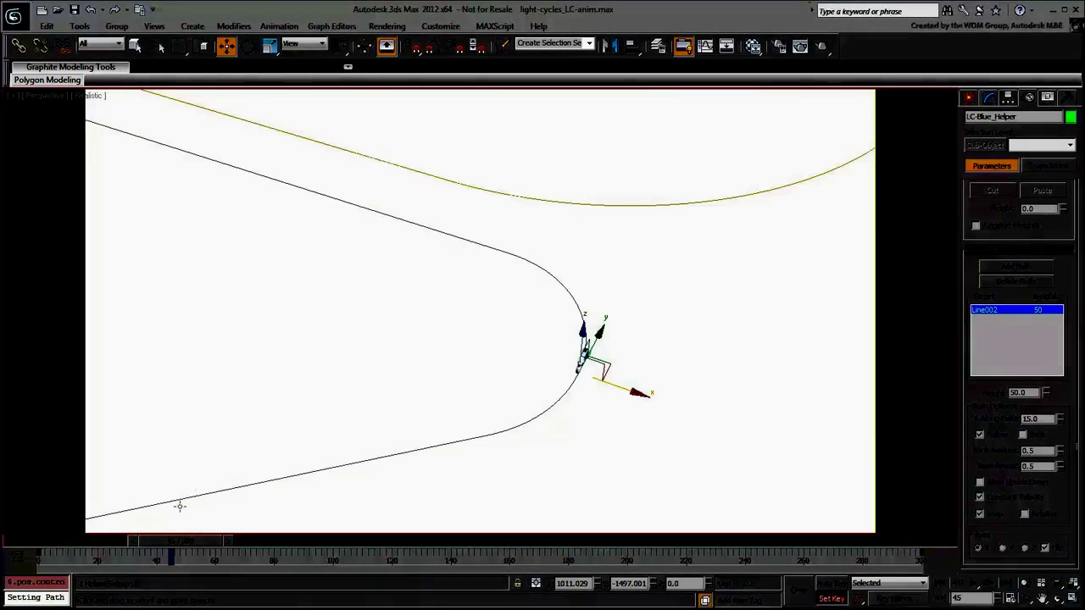
# Set upright rotation keys for LC-Blue_Helper at frames 25 and 75, before and after the first curve.
pyautogui.moveTo(169, 538); pyautogui.dragTo(142, 542)
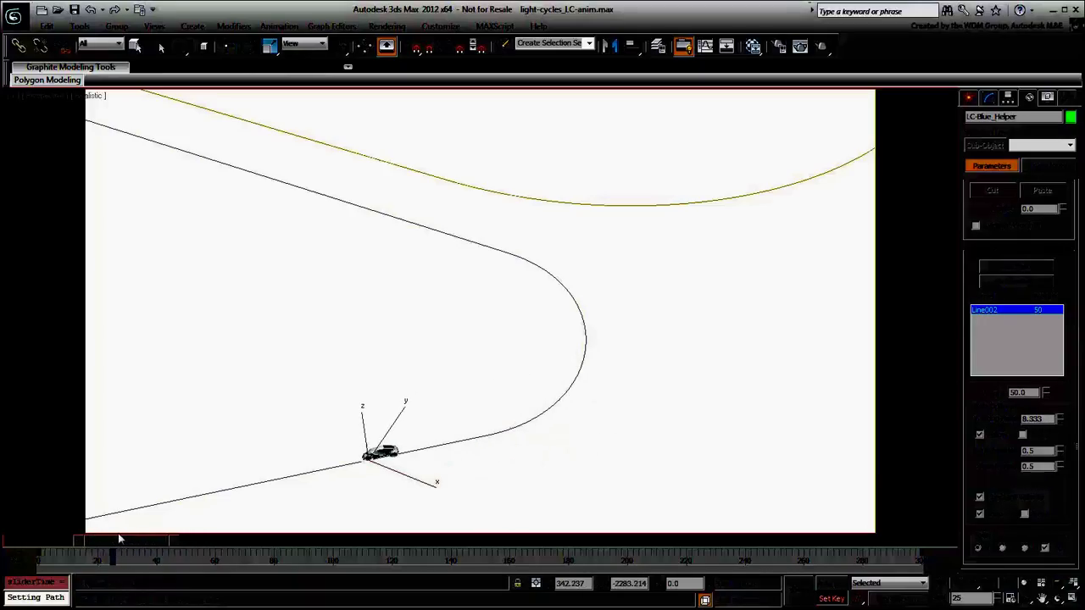
pyautogui.press('w')
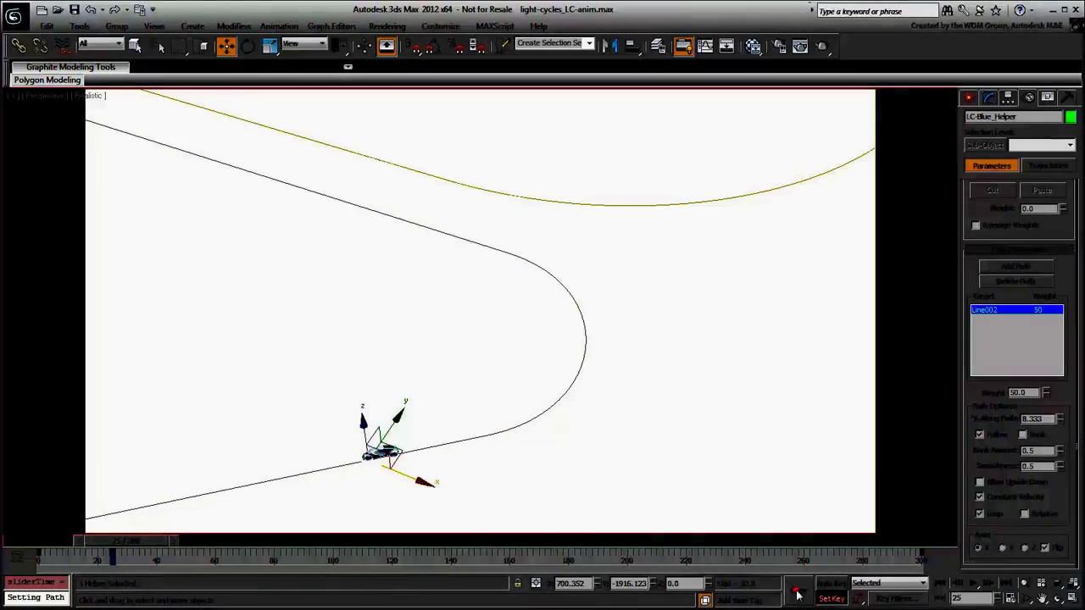
pyautogui.press('k')
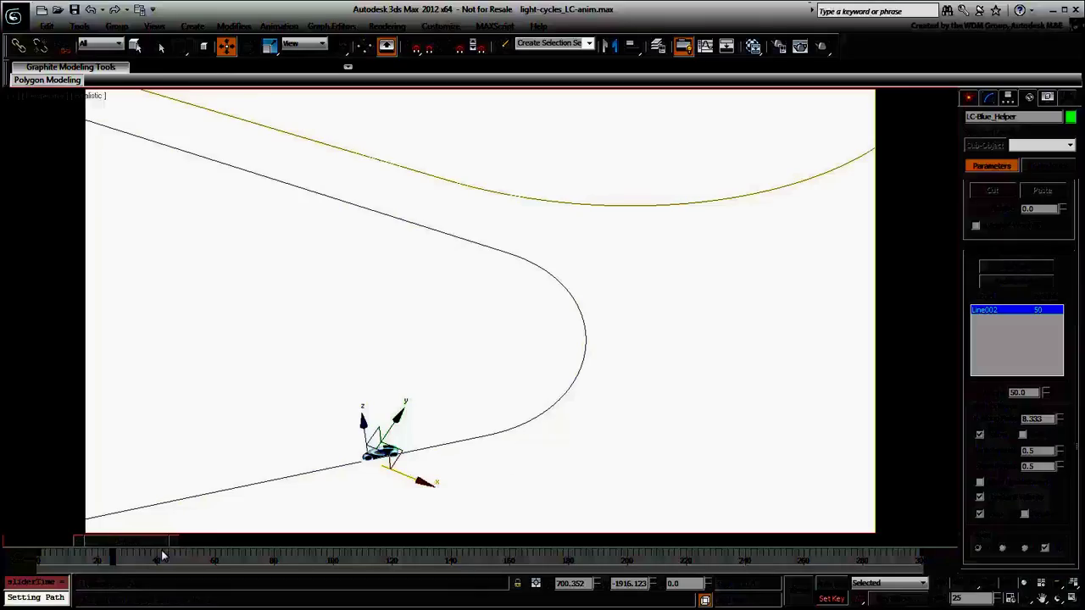
pyautogui.moveTo(136, 543); pyautogui.dragTo(281, 557)
pyautogui.press('w')
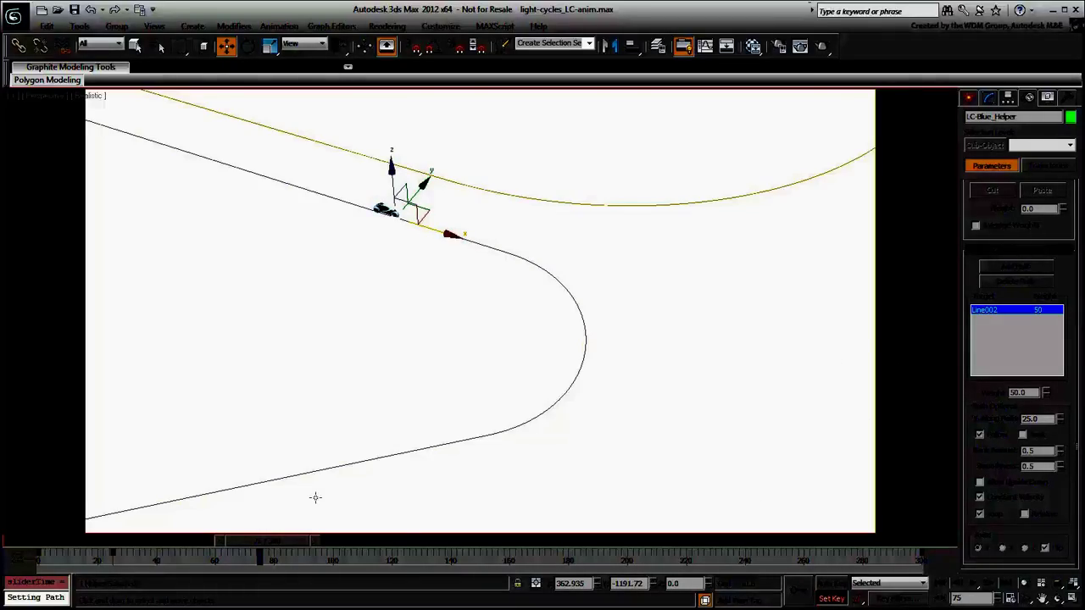
# At frame 48, rotate the helper about its local X axis so the cycle leans into the curve, and set a key.
pyautogui.moveTo(254, 553); pyautogui.dragTo(180, 559)
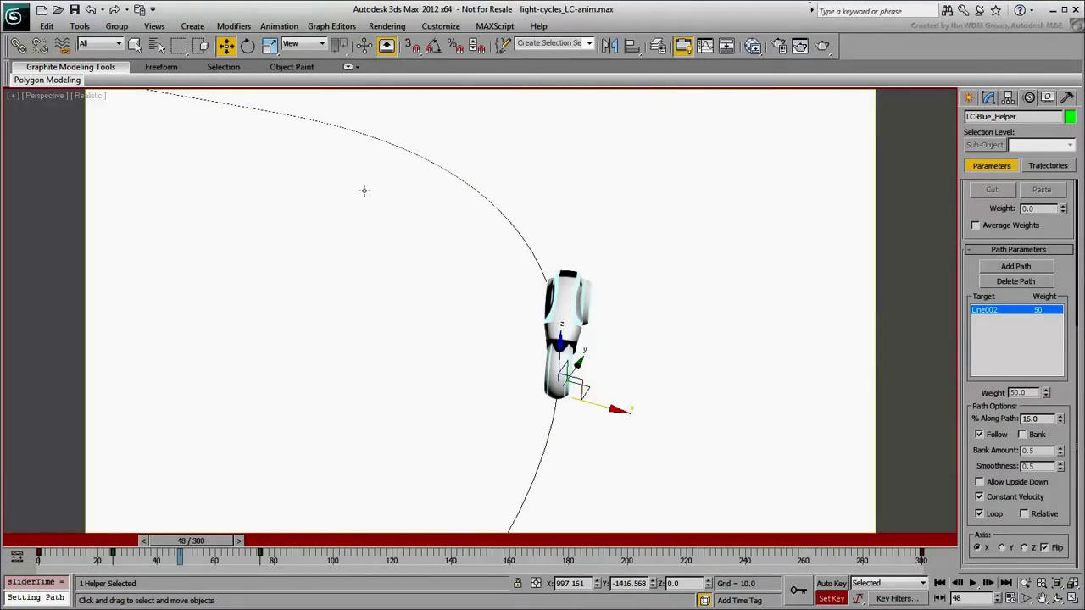
pyautogui.click(247, 46)
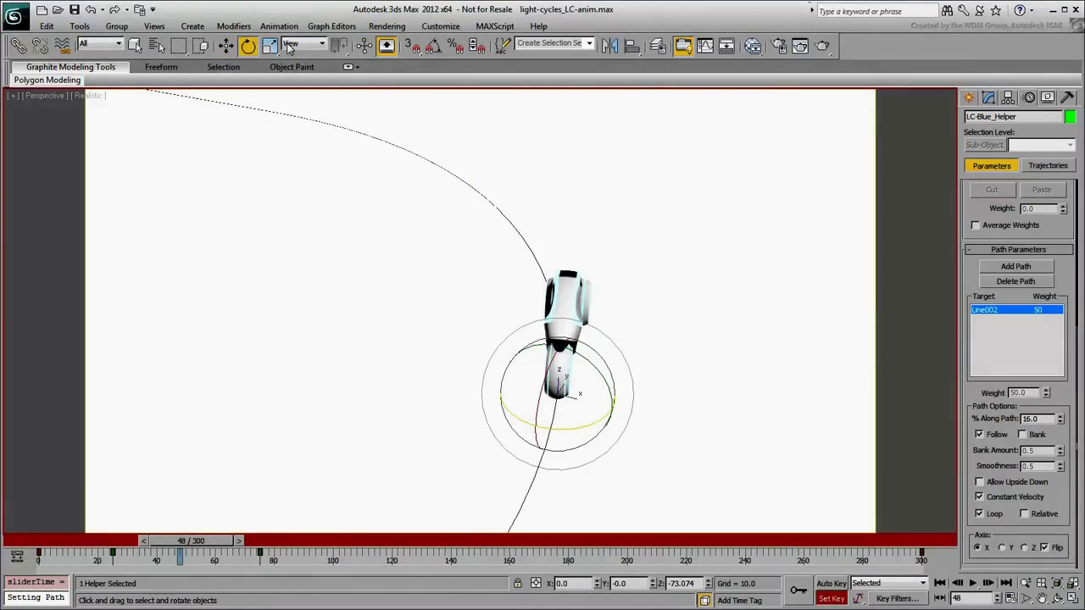
pyautogui.click(312, 44)
pyautogui.click(293, 91)
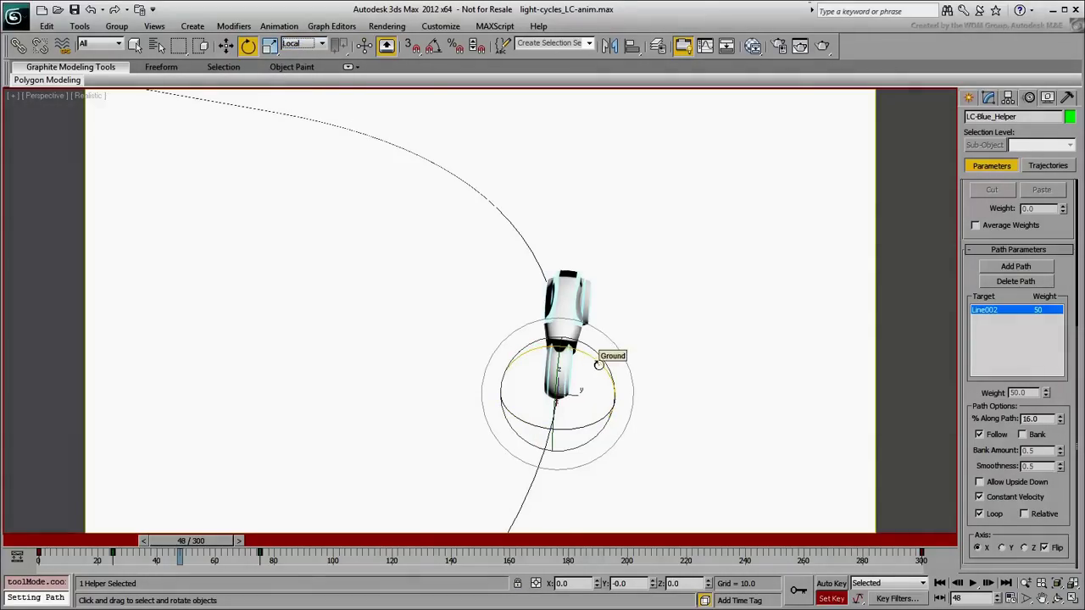
pyautogui.moveTo(599, 363); pyautogui.dragTo(559, 339)
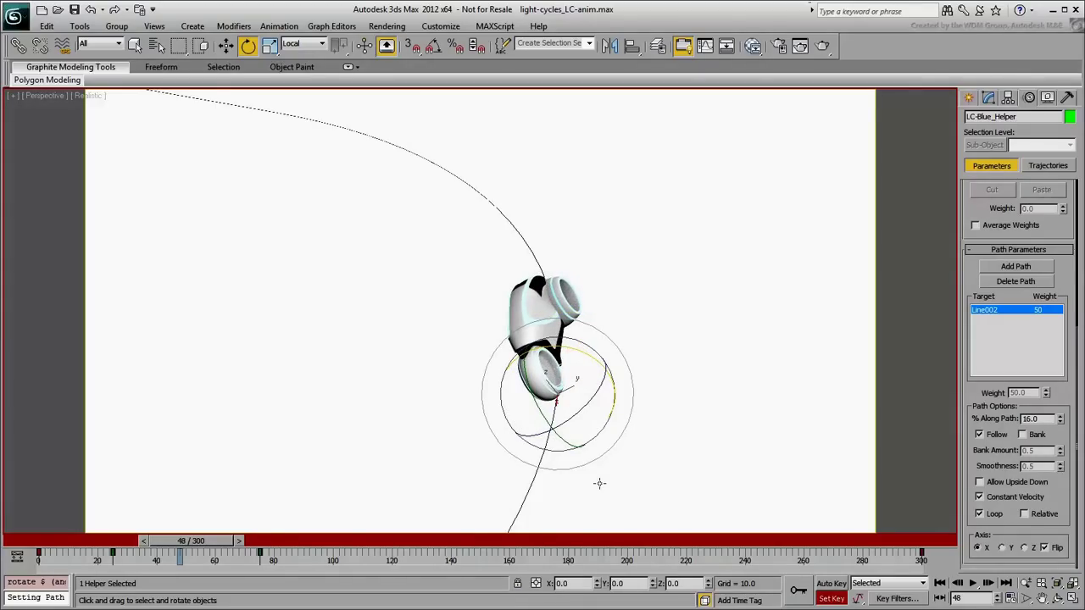
pyautogui.click(793, 587)
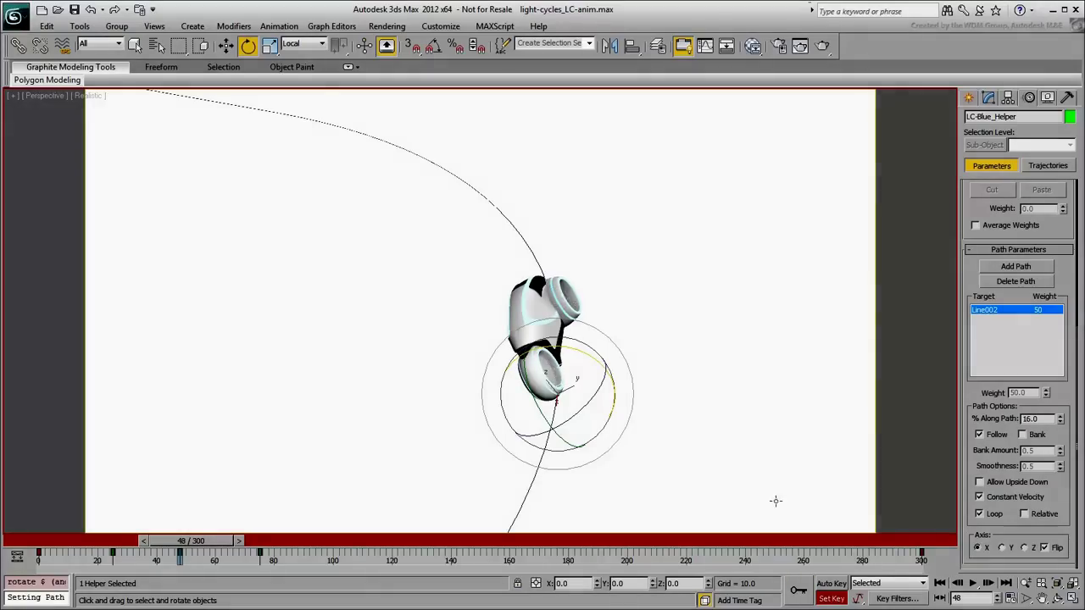
# Check the lean into the first curve, move the frame 48 lean key to frame 40, and copy it to frame 60.
pyautogui.scroll(-3, 729, 311)
pyautogui.moveTo(690, 342); pyautogui.dragTo(762, 335, button='middle')
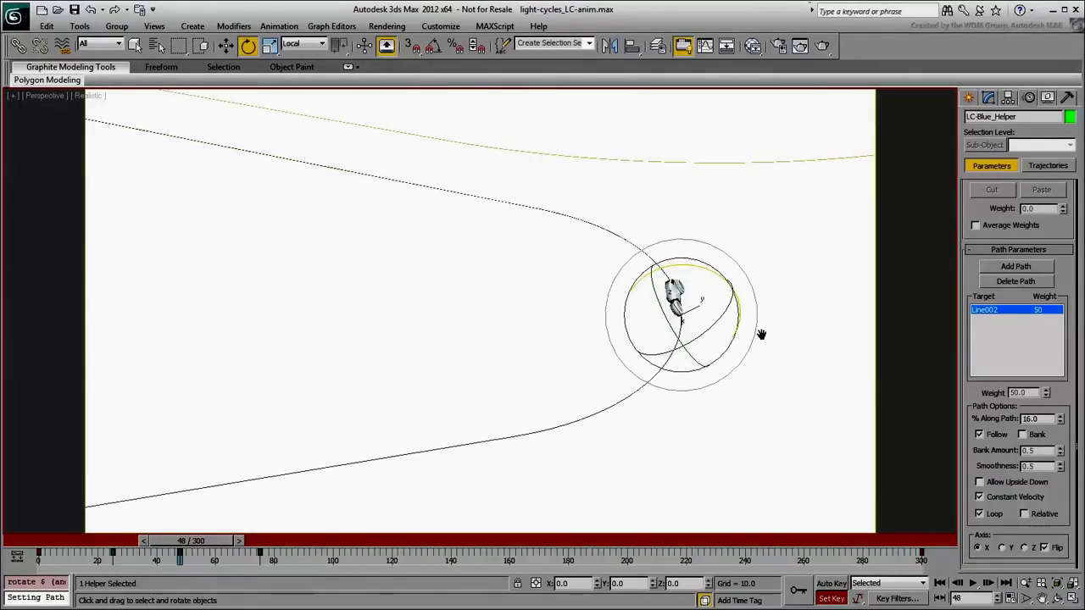
pyautogui.moveTo(191, 541); pyautogui.dragTo(141, 549)
pyautogui.press('e')
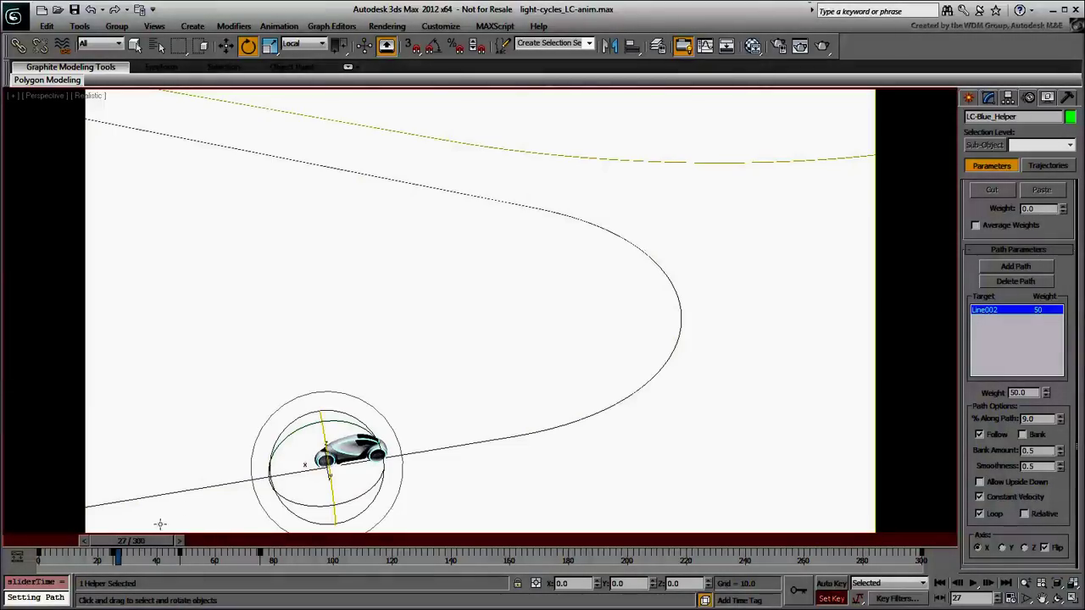
pyautogui.press('q')
pyautogui.moveTo(149, 547)
pyautogui.mouseDown()
pyautogui.moveTo(193, 553)
pyautogui.moveTo(157, 556)
pyautogui.mouseUp()
pyautogui.press('e')
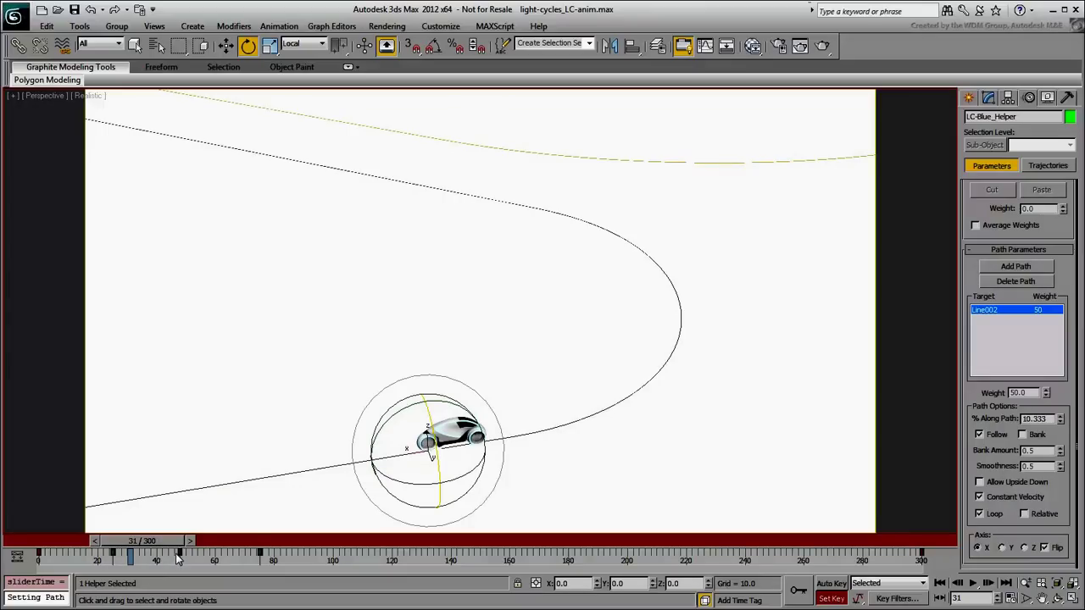
pyautogui.moveTo(179, 552); pyautogui.dragTo(216, 561)
pyautogui.press('shift')
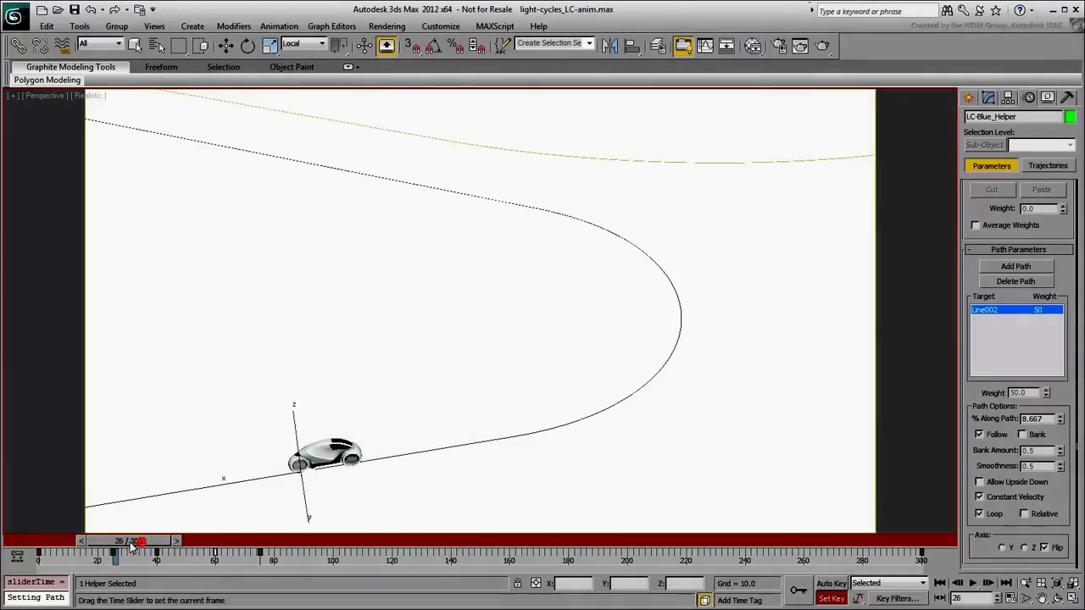
# Review the first curve's leaning and set upright rotation keys at frames 120 and 140 around the second curve.
pyautogui.moveTo(144, 543); pyautogui.dragTo(205, 559)
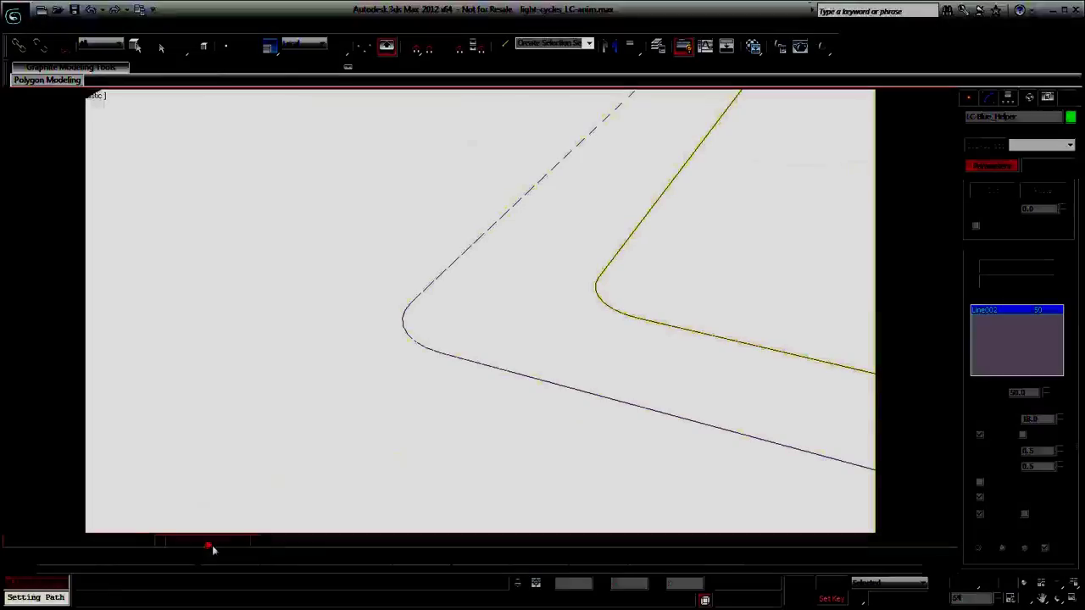
pyautogui.moveTo(213, 550); pyautogui.dragTo(345, 552)
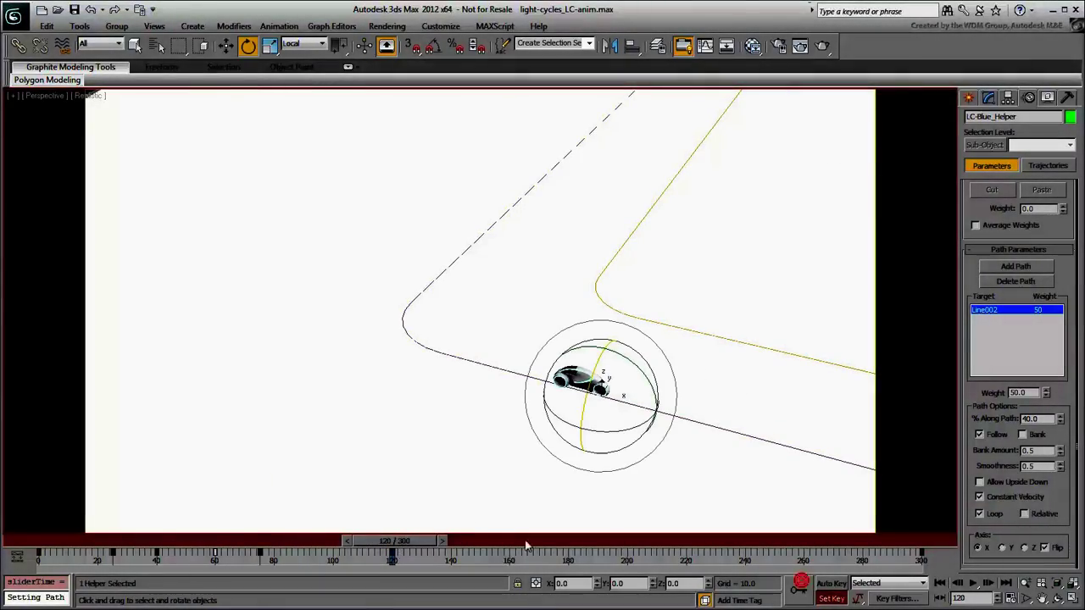
pyautogui.moveTo(411, 544)
pyautogui.mouseDown()
pyautogui.moveTo(471, 549)
pyautogui.moveTo(416, 549)
pyautogui.mouseUp()
pyautogui.press('e')
pyautogui.press('q')
pyautogui.press('e')
# At frame 128, rotate the helper locally so the cycle leans into the second curve, and set a key.
pyautogui.keyDown('alt'); pyautogui.moveTo(441, 424); pyautogui.dragTo(403, 415, button='middle'); pyautogui.keyUp('alt')
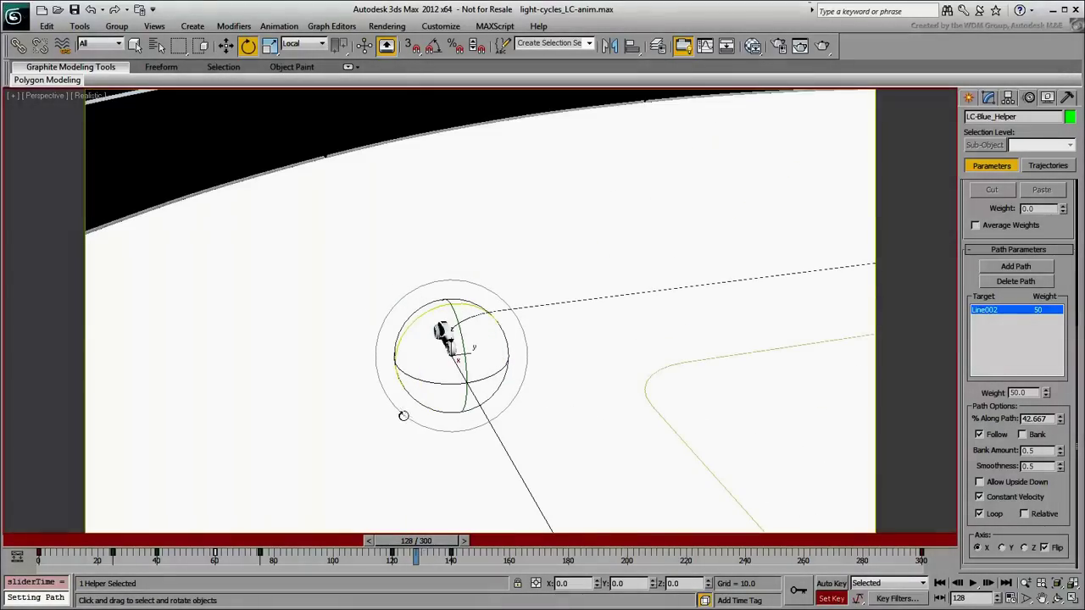
pyautogui.moveTo(412, 325); pyautogui.dragTo(451, 305)
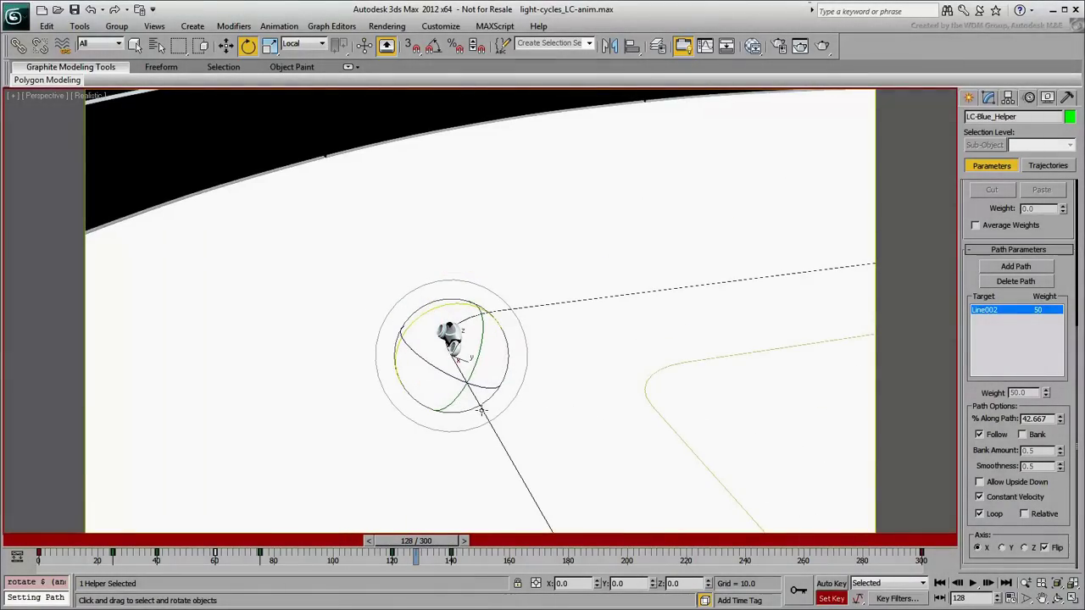
pyautogui.press('q')
# Copy the second curve's lean key from frame 128 to frame 134 and check the motion up to frame 140.
pyautogui.moveTo(424, 552); pyautogui.dragTo(449, 551)
pyautogui.press('e')
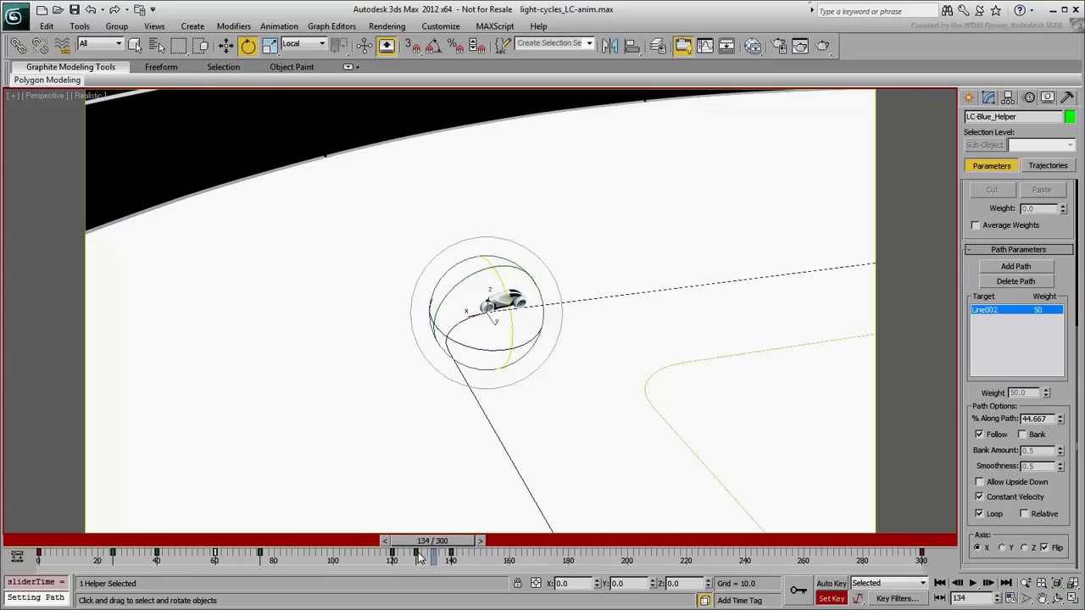
pyautogui.press('q')
pyautogui.moveTo(440, 561)
pyautogui.mouseDown()
pyautogui.moveTo(400, 561)
pyautogui.moveTo(455, 568)
pyautogui.mouseUp()
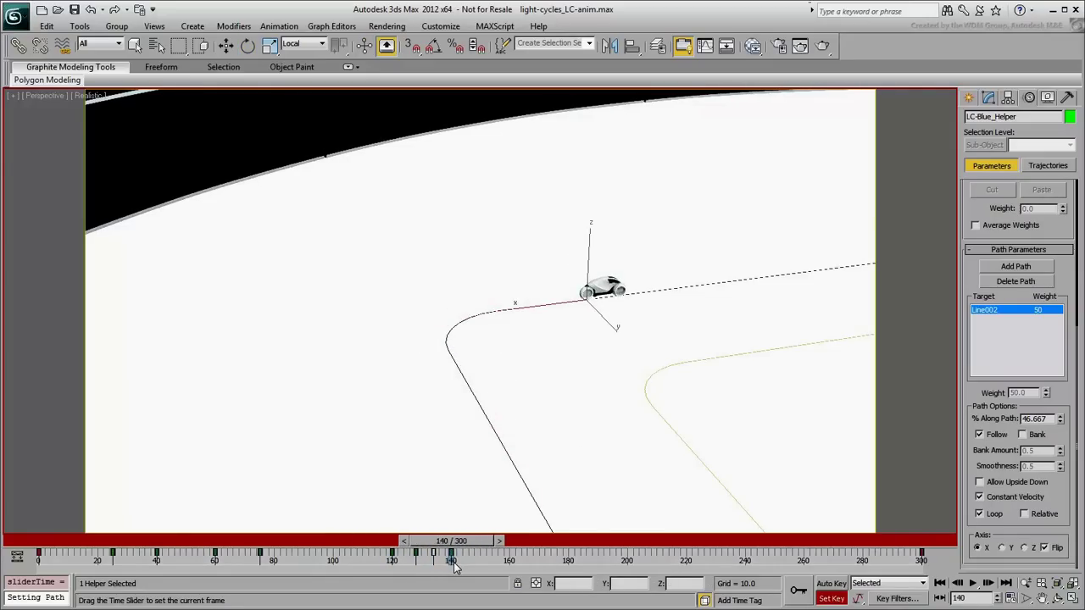
pyautogui.press('e')
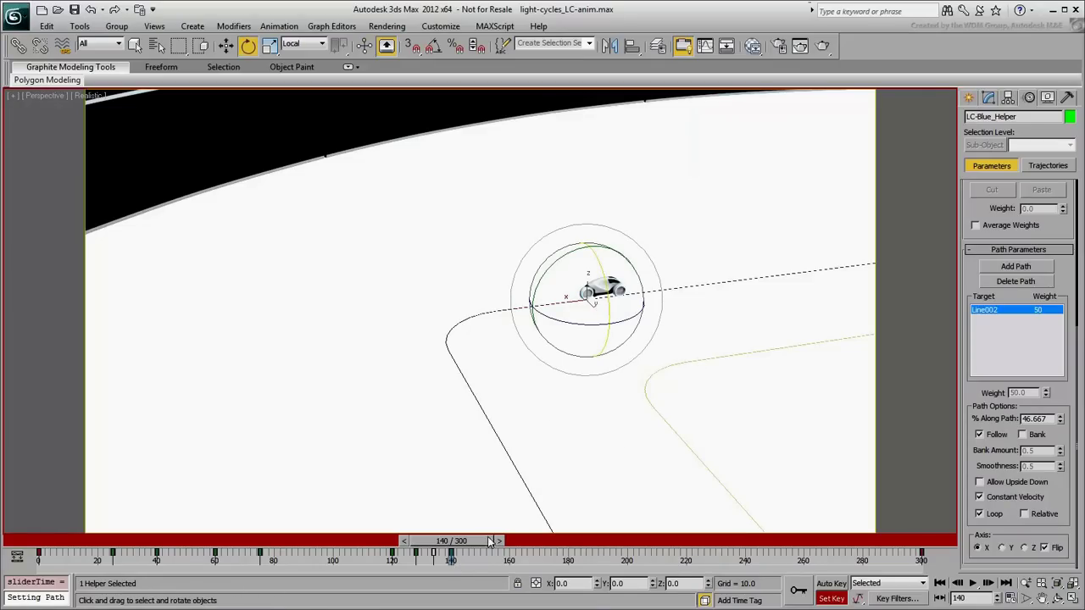
# Move the frame 140 key to about frame 144, and set upright rotation keys at about frames 190 and 215 for the third curve.
pyautogui.moveTo(451, 557); pyautogui.dragTo(620, 550)
pyautogui.press('q')
pyautogui.press('e')
pyautogui.press('q')
pyautogui.press('e')
pyautogui.press('q')
pyautogui.press('e')
# At frame 198, lean the cycle into the third curve and key it, copy that key to about frame 206, and check the motion.
pyautogui.keyDown('alt'); pyautogui.moveTo(390, 373); pyautogui.dragTo(348, 354, button='middle'); pyautogui.keyUp('alt')
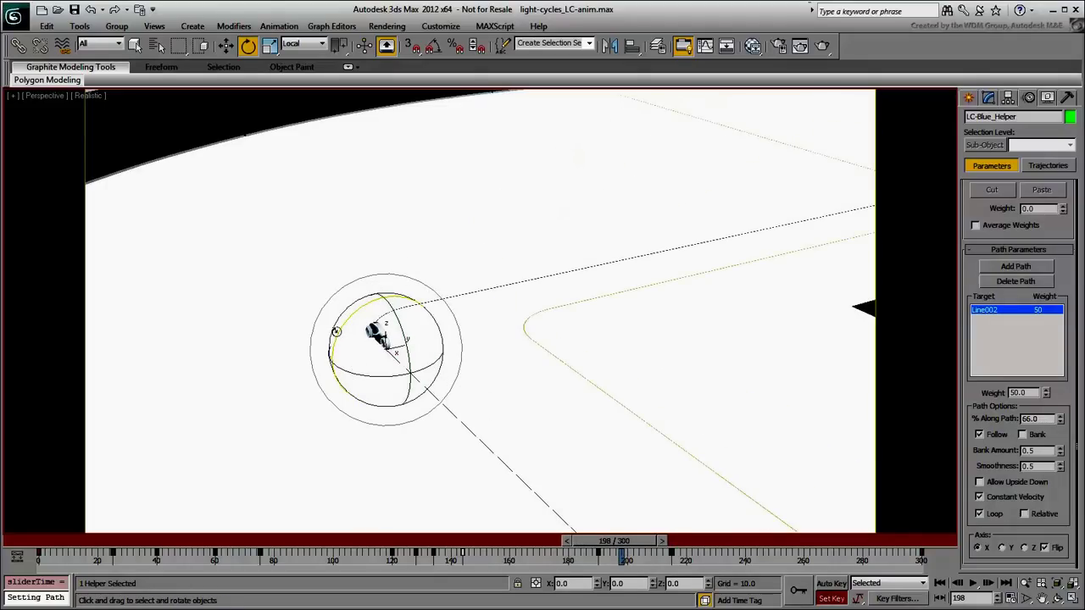
pyautogui.moveTo(336, 330); pyautogui.dragTo(339, 354)
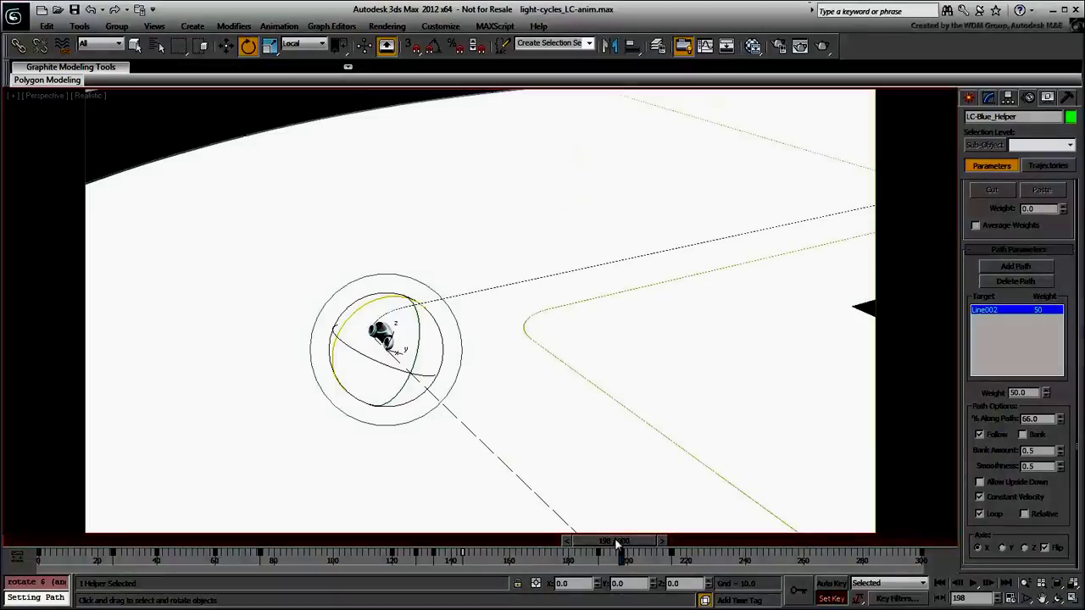
pyautogui.moveTo(624, 541); pyautogui.dragTo(639, 547)
pyautogui.press('e')
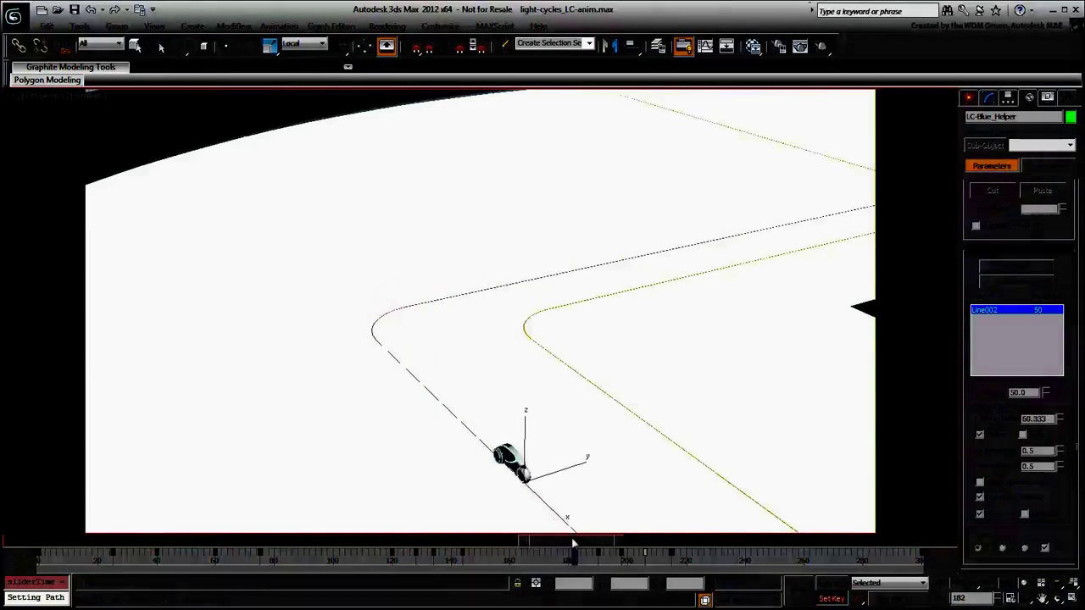
pyautogui.moveTo(598, 547); pyautogui.dragTo(654, 557)
pyautogui.press('e')
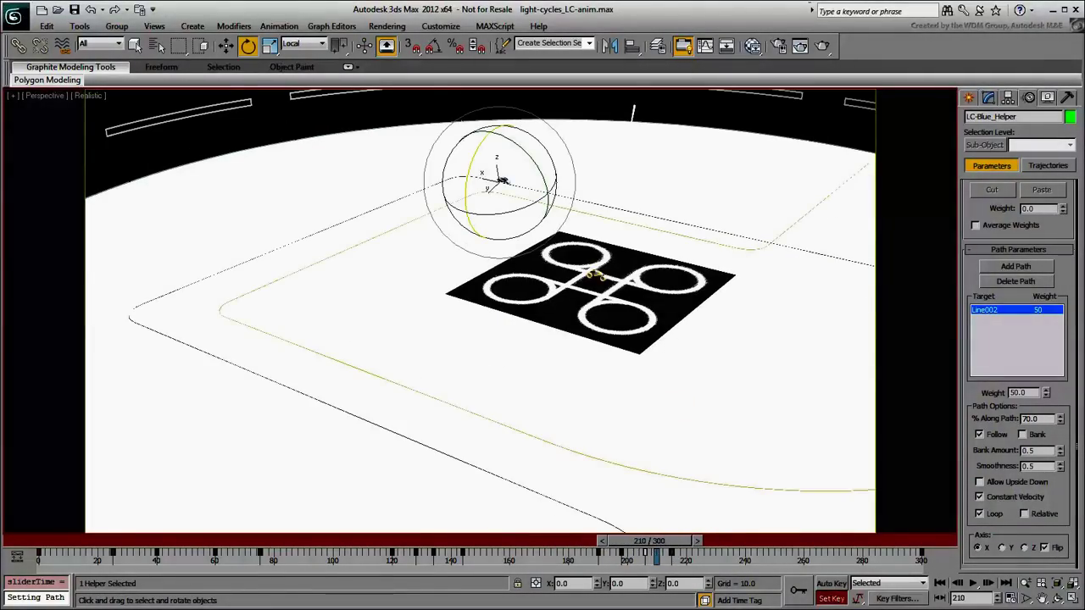
# Turn off Set Key mode and return the animation to frame 0.
pyautogui.click(831, 599)
pyautogui.moveTo(665, 551); pyautogui.dragTo(51, 547)
pyautogui.moveTo(559, 420); pyautogui.dragTo(565, 365, button='middle')
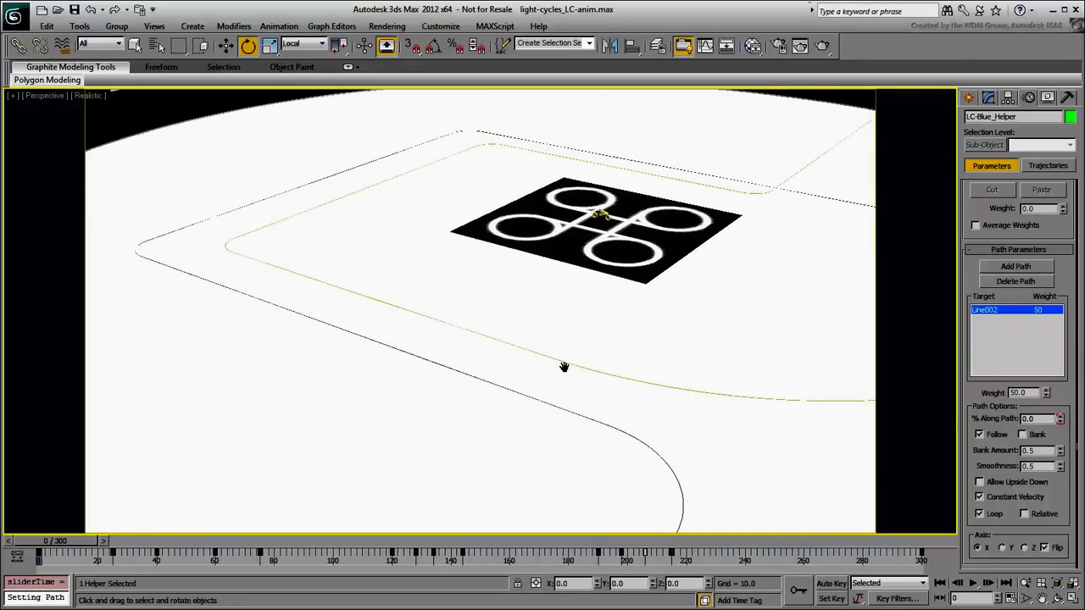
pyautogui.moveTo(80, 547); pyautogui.dragTo(38, 547)
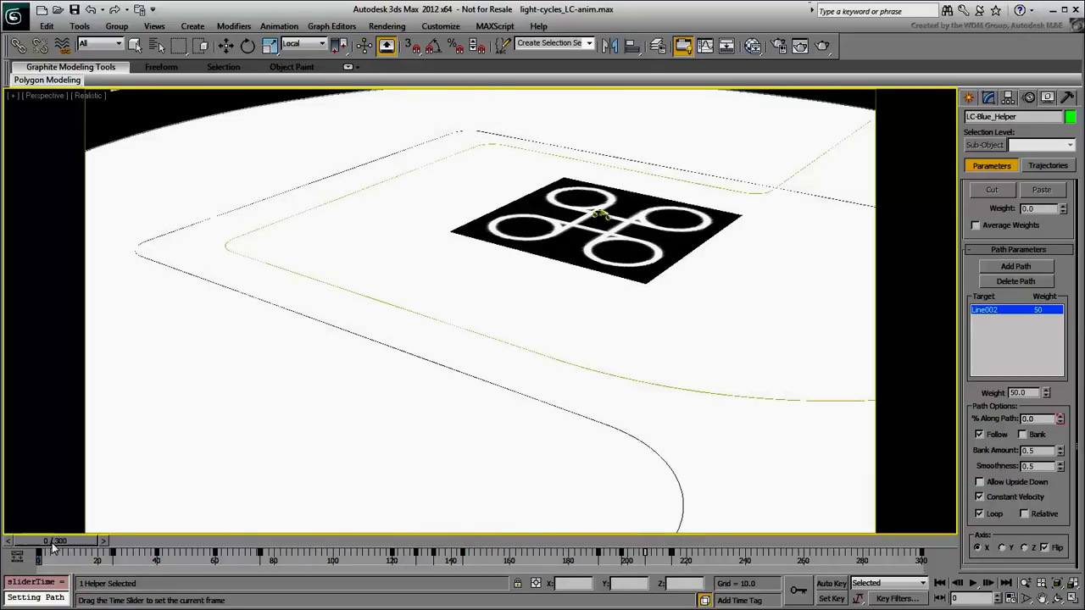
pyautogui.press('e')
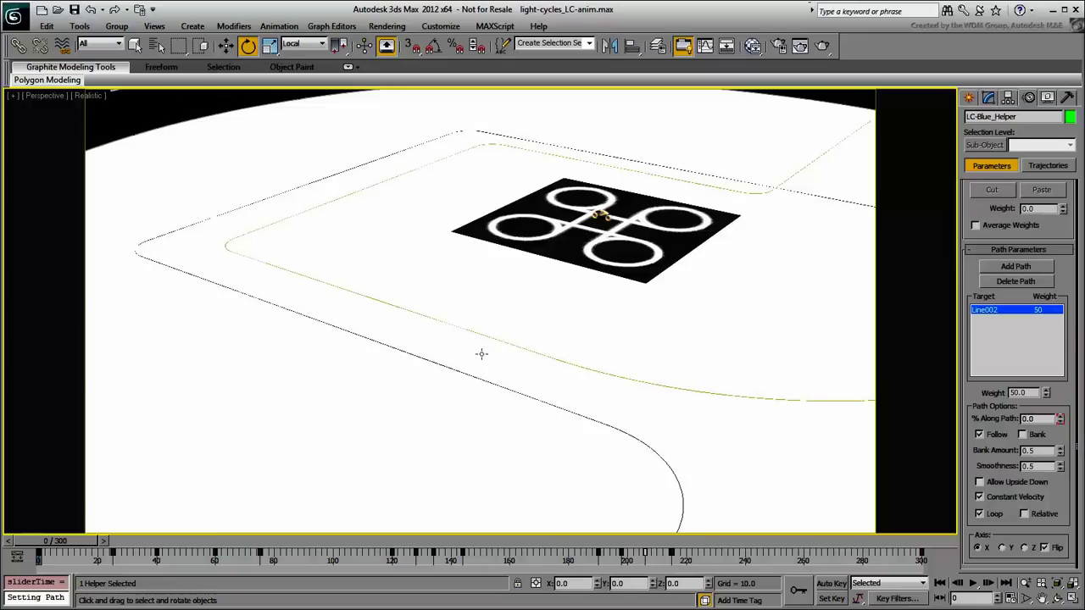
# Create a Point helper on the ground near the yellow cycle and name it LC-Yellow_Helper.
pyautogui.press('z')
pyautogui.click(967, 99)
pyautogui.click(995, 227)
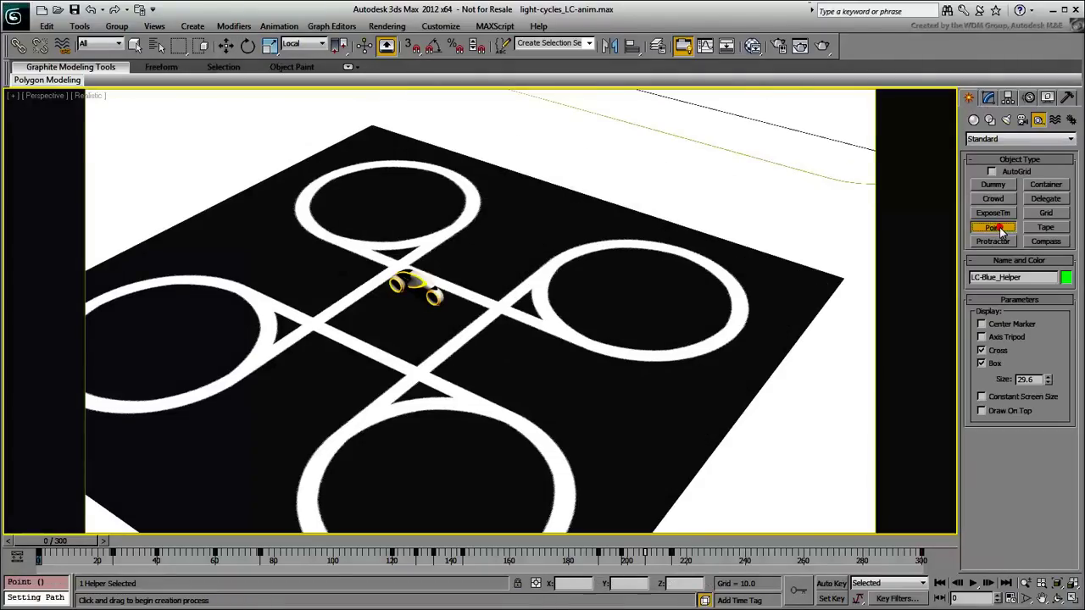
pyautogui.click(509, 349)
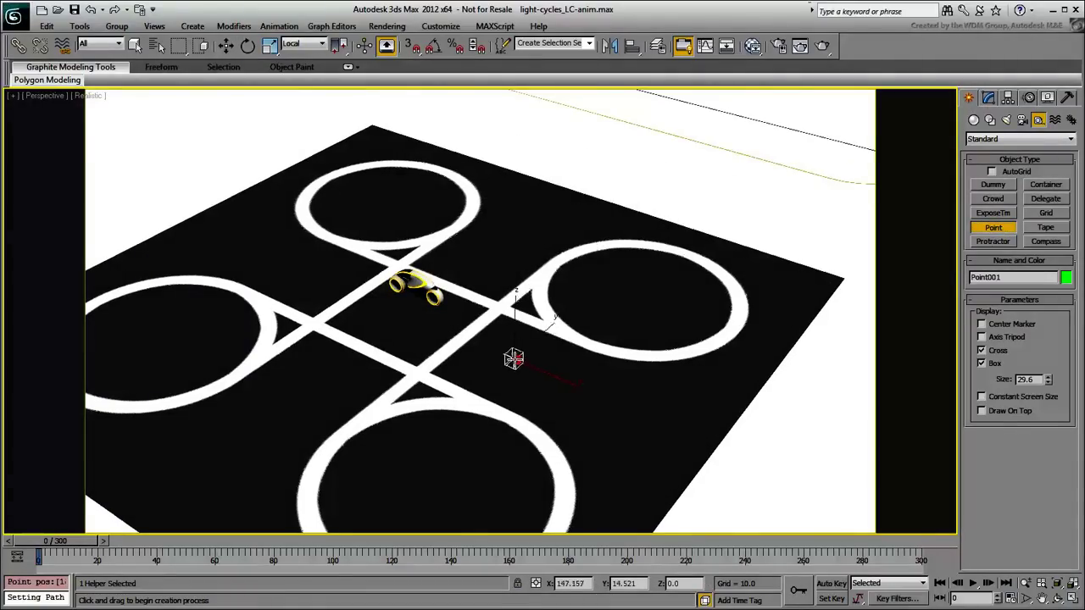
pyautogui.click(989, 97)
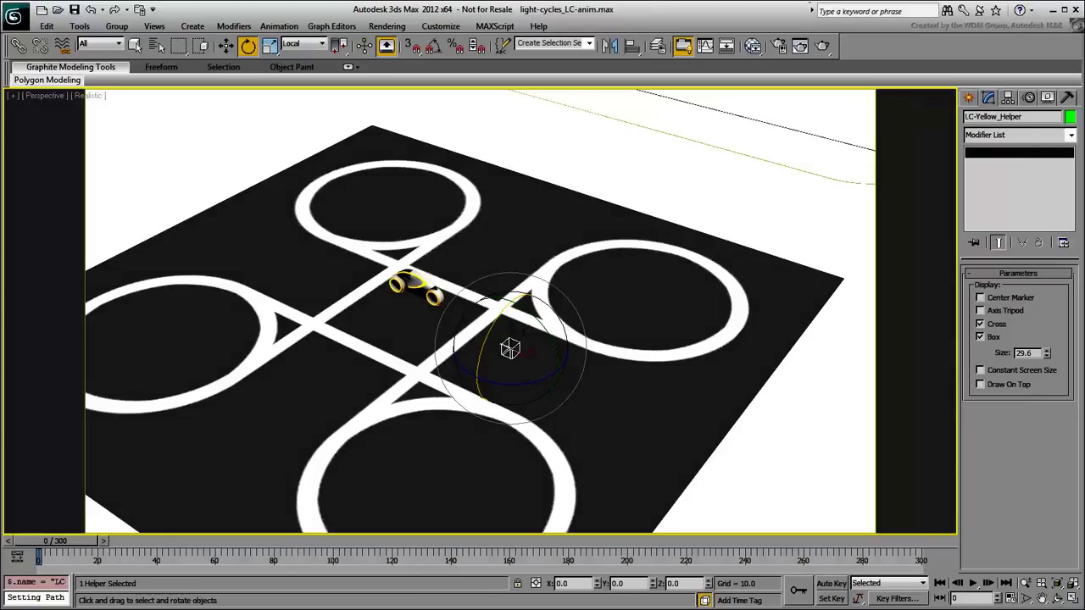
# Align LC-Yellow_Helper to the yellow cycle's rear wheel in X and Y position, center to center.
pyautogui.click(632, 48)
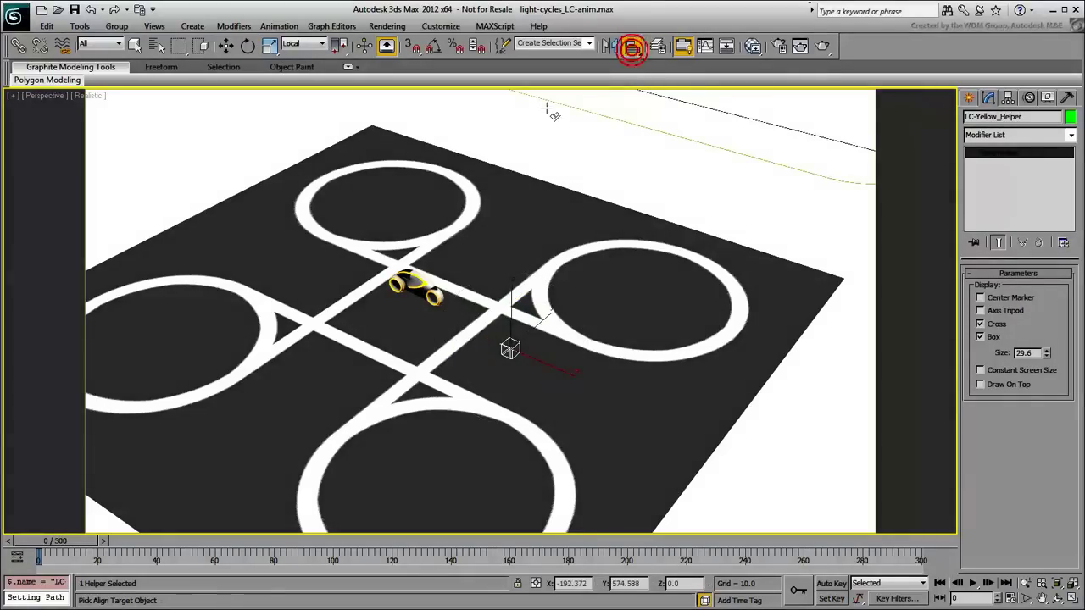
pyautogui.click(438, 305)
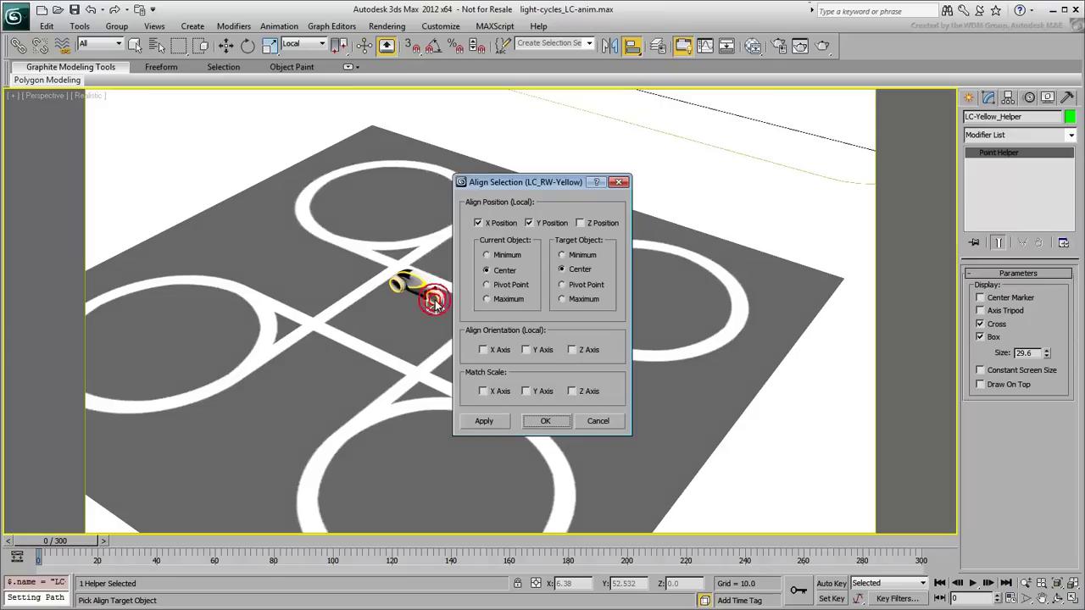
pyautogui.click(545, 421)
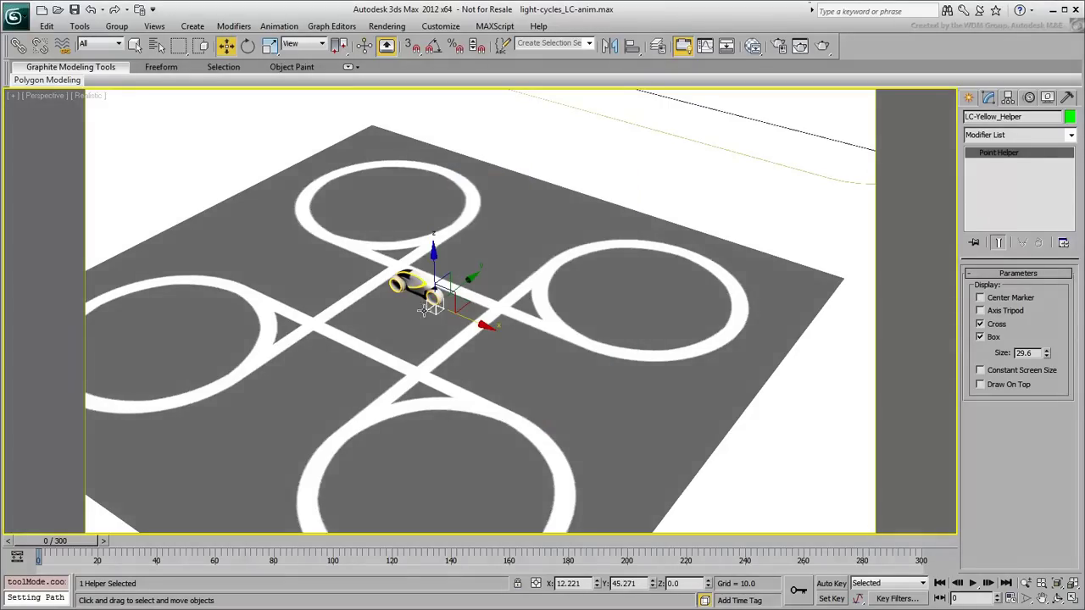
# Link the yellow cycle's body LC-Yellow to LC-Yellow_Helper as its parent.
pyautogui.scroll(5, 454, 385)
pyautogui.moveTo(453, 386); pyautogui.dragTo(443, 330, button='middle')
pyautogui.click(457, 295)
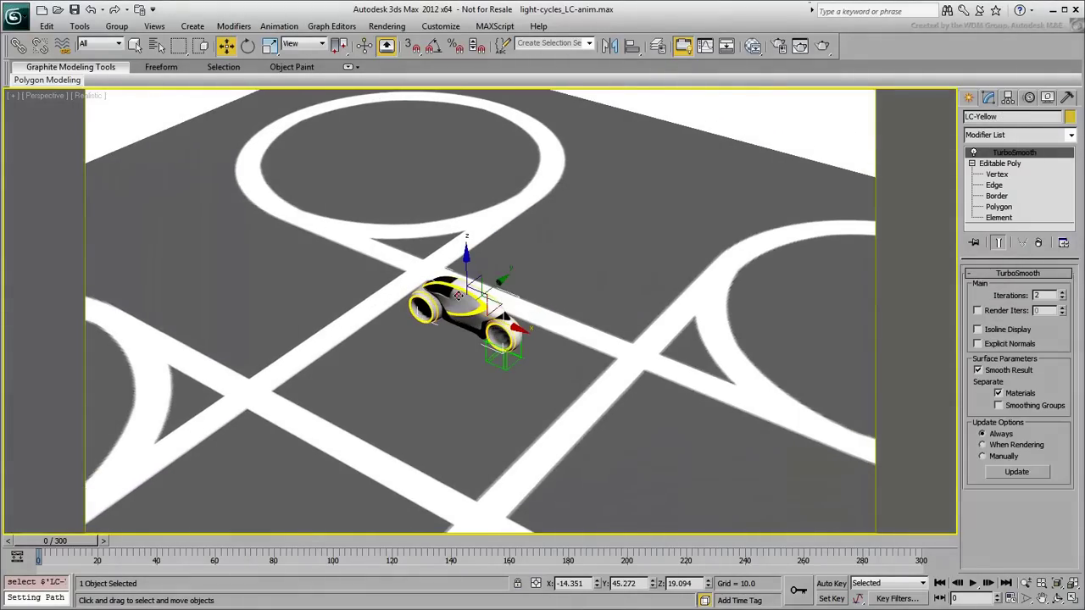
pyautogui.click(17, 48)
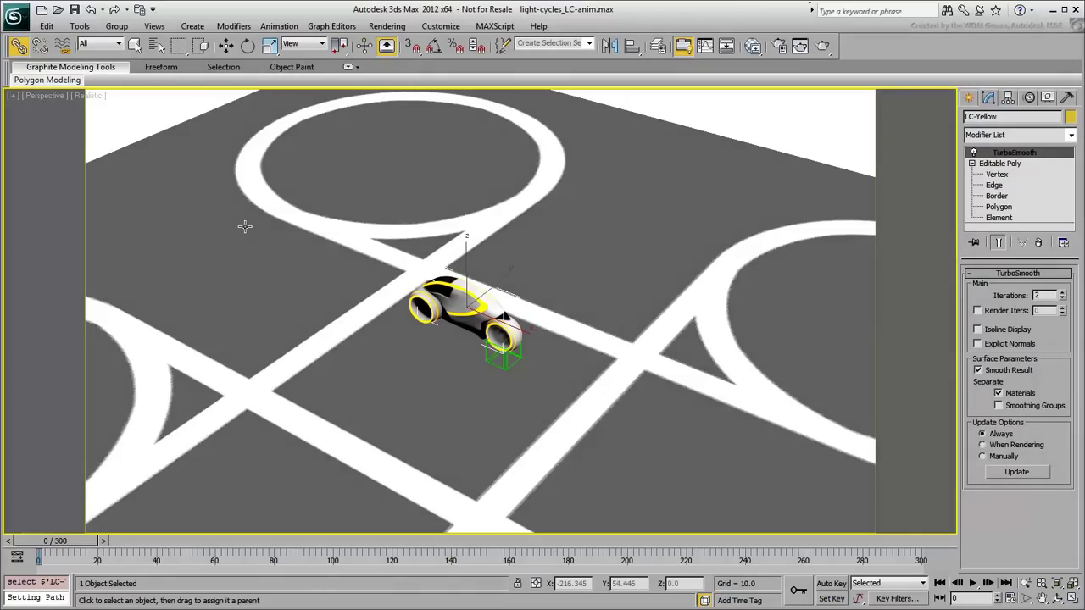
pyautogui.press('h')
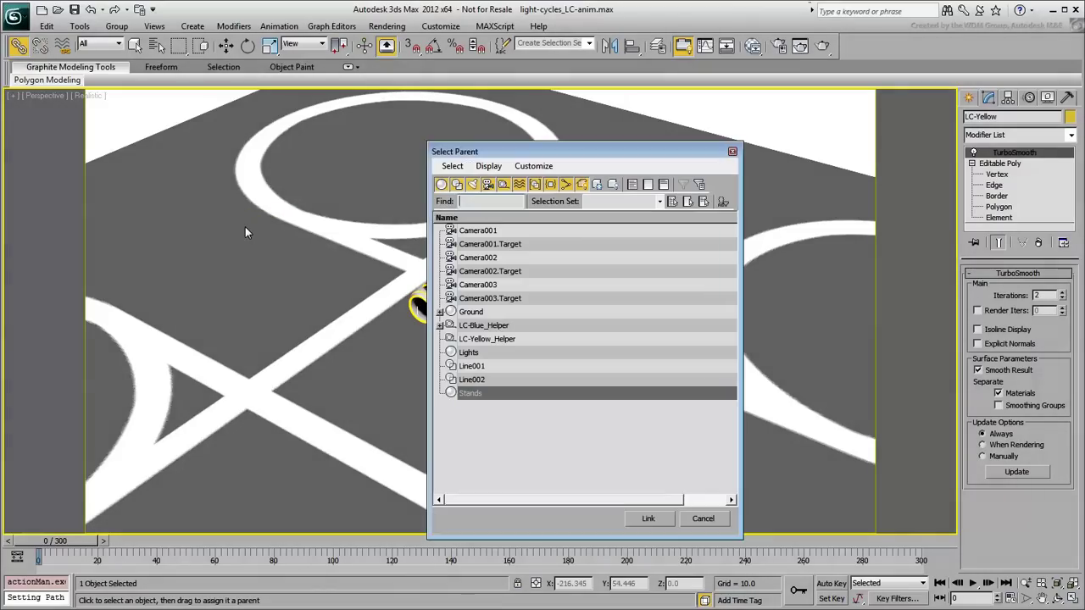
pyautogui.click(488, 340)
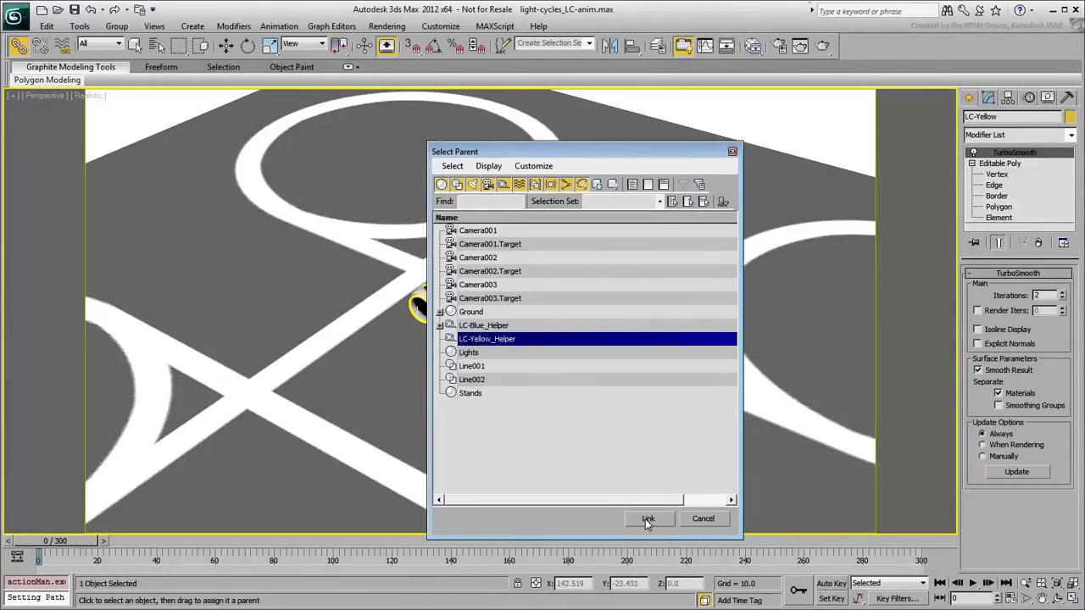
pyautogui.click(649, 519)
# Path-constrain LC-Yellow_Helper to the yellow line Line001, with Follow and Constant Velocity on and the X axis flipped.
pyautogui.press('w')
pyautogui.click(509, 359)
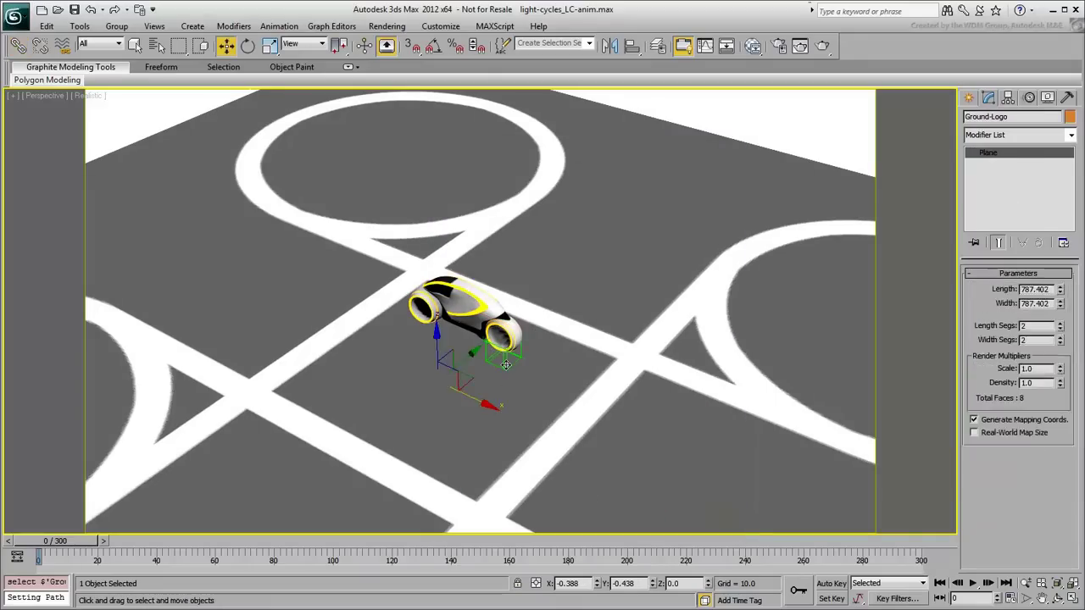
pyautogui.moveTo(542, 378)
pyautogui.mouseDown()
pyautogui.moveTo(606, 464)
pyautogui.moveTo(532, 379)
pyautogui.moveTo(543, 378)
pyautogui.mouseUp()
pyautogui.scroll(-5, 563, 362)
pyautogui.scroll(-5, 563, 362)
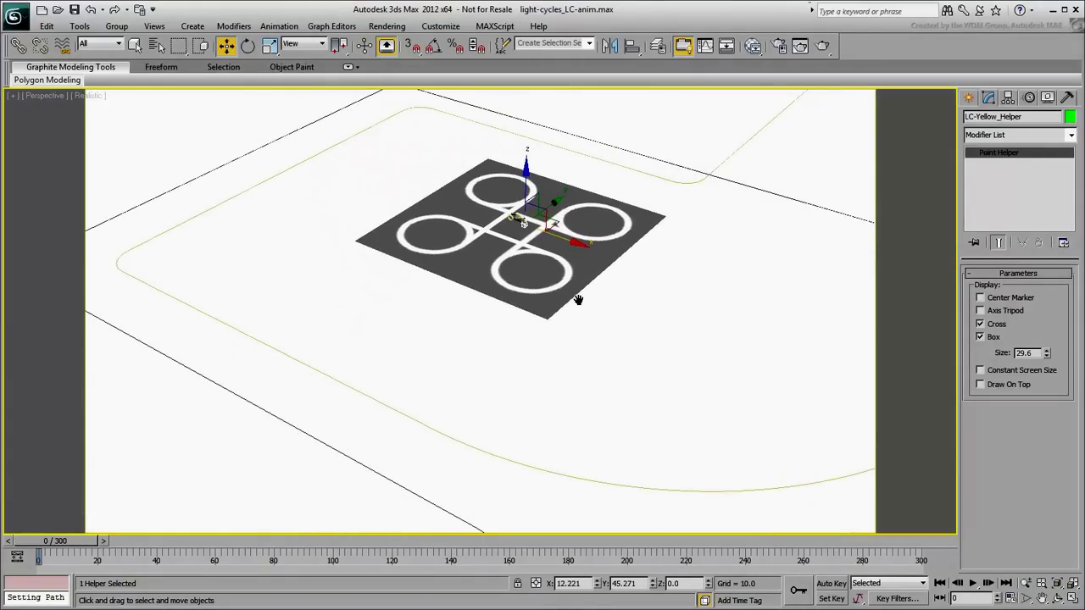
pyautogui.click(279, 26)
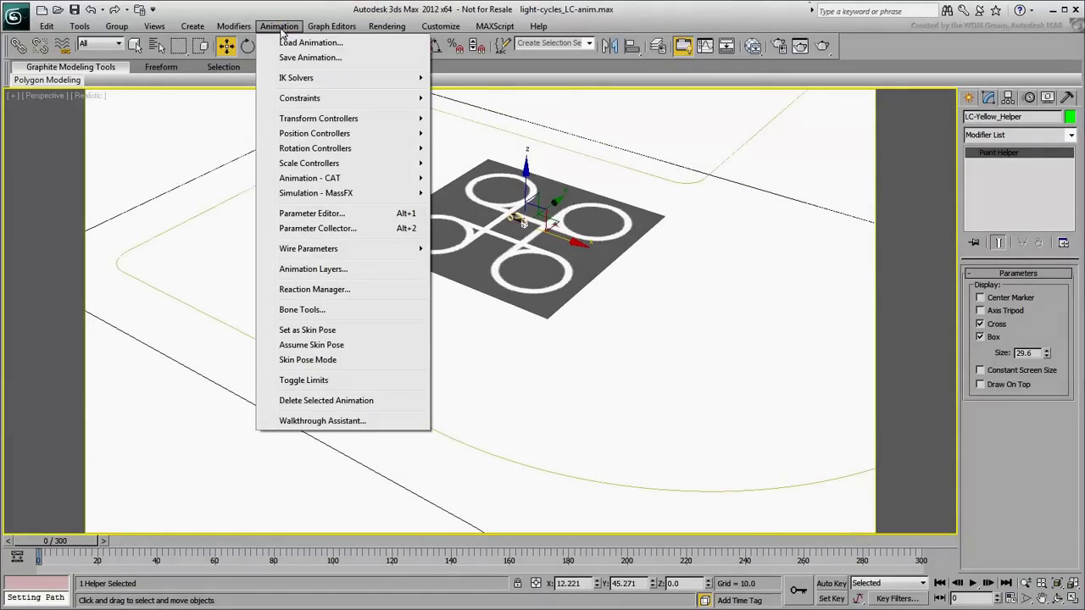
pyautogui.moveTo(299, 125)
pyautogui.moveTo(301, 101)
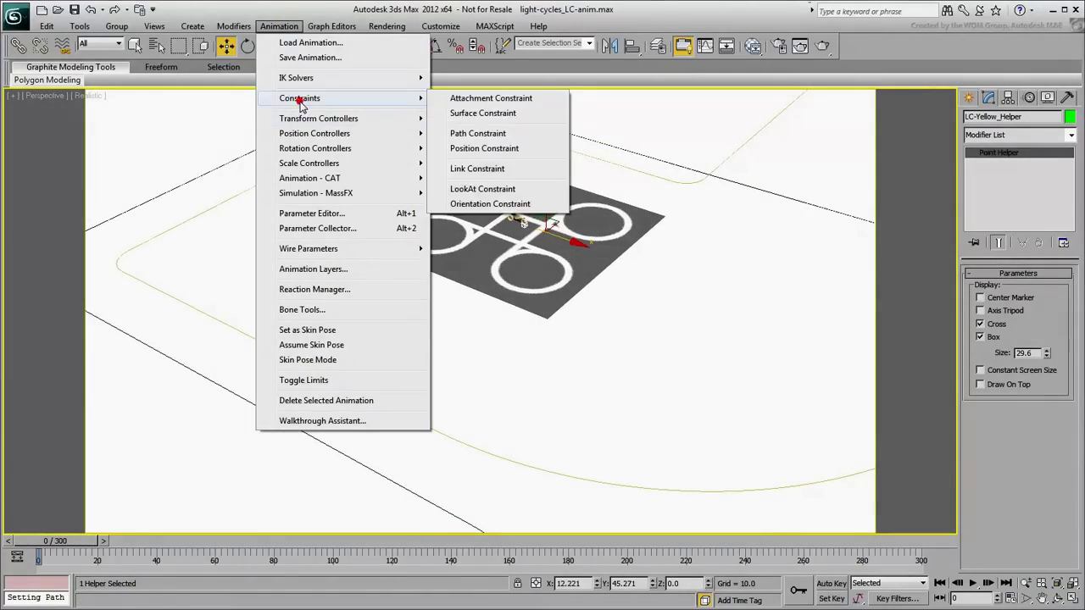
pyautogui.click(498, 132)
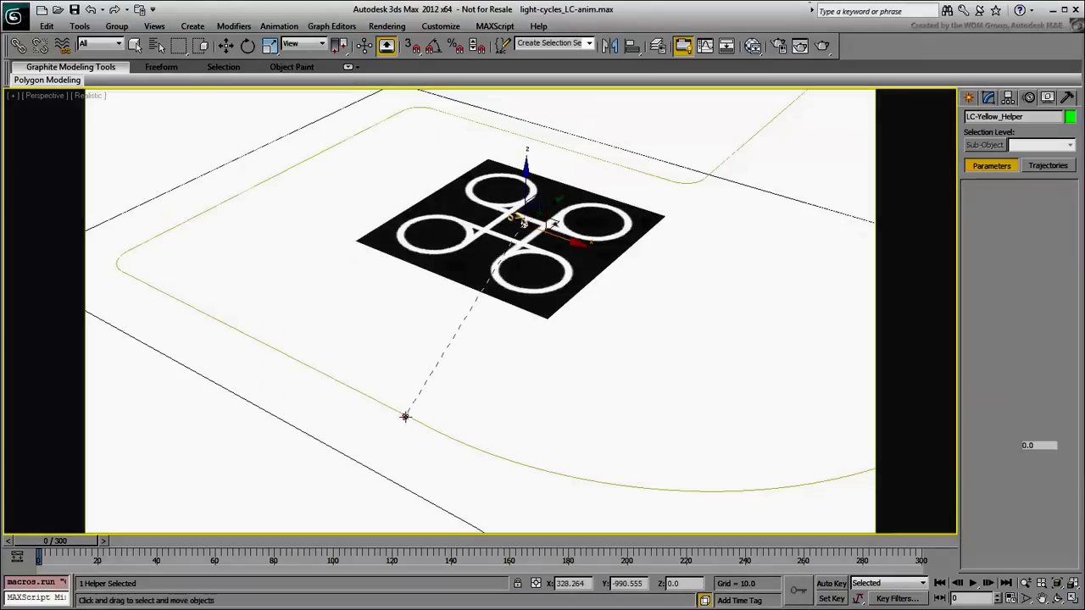
pyautogui.click(405, 416)
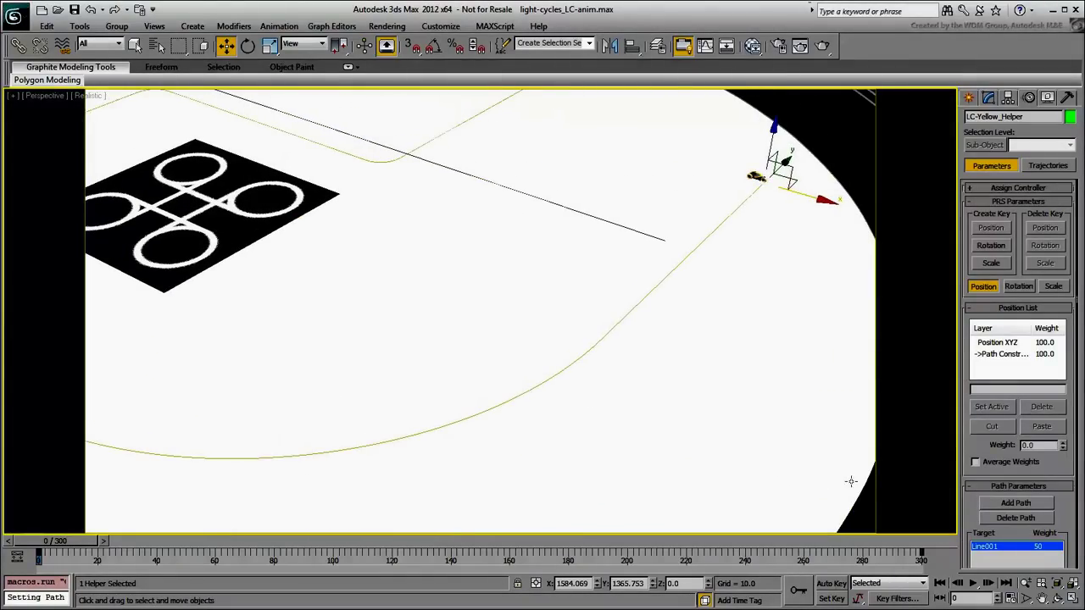
pyautogui.moveTo(961, 330); pyautogui.dragTo(953, 233)
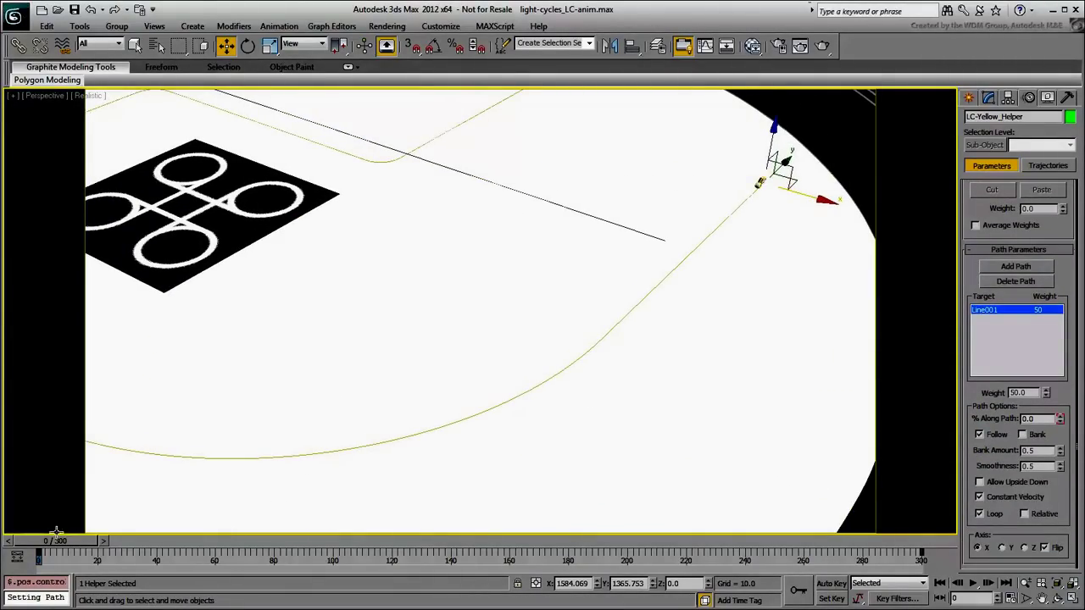
# In Set Key mode, key the yellow helper upright at about frames 34 and 108 and leaning into the first curve at frame 58.
pyautogui.moveTo(56, 533); pyautogui.dragTo(220, 542)
pyautogui.click(829, 599)
pyautogui.press('e')
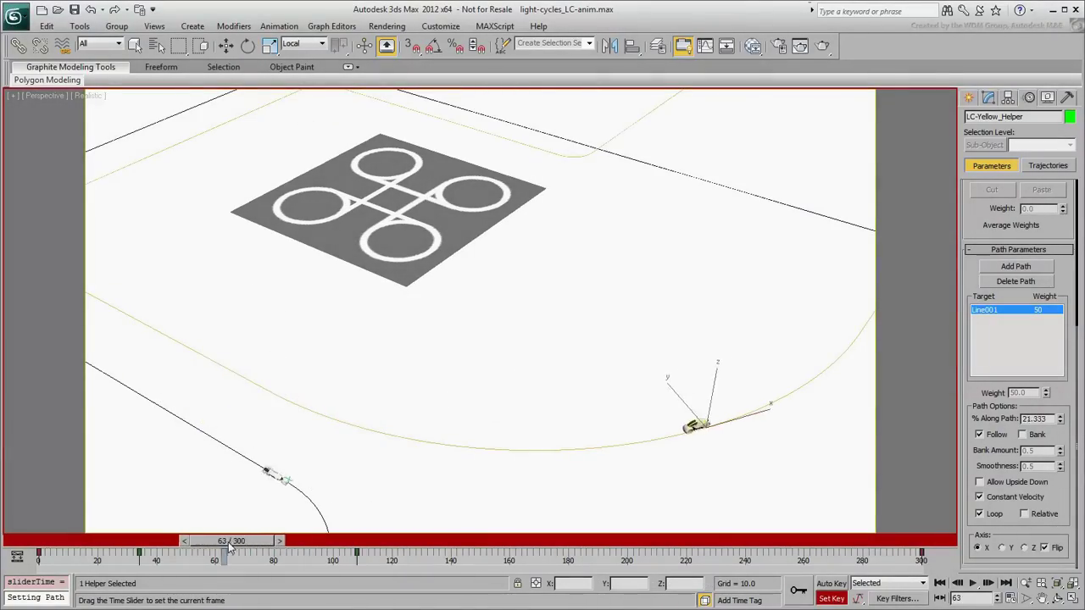
pyautogui.keyDown('alt'); pyautogui.moveTo(308, 501); pyautogui.dragTo(579, 387, button='middle'); pyautogui.keyUp('alt')
pyautogui.moveTo(393, 365); pyautogui.dragTo(433, 337)
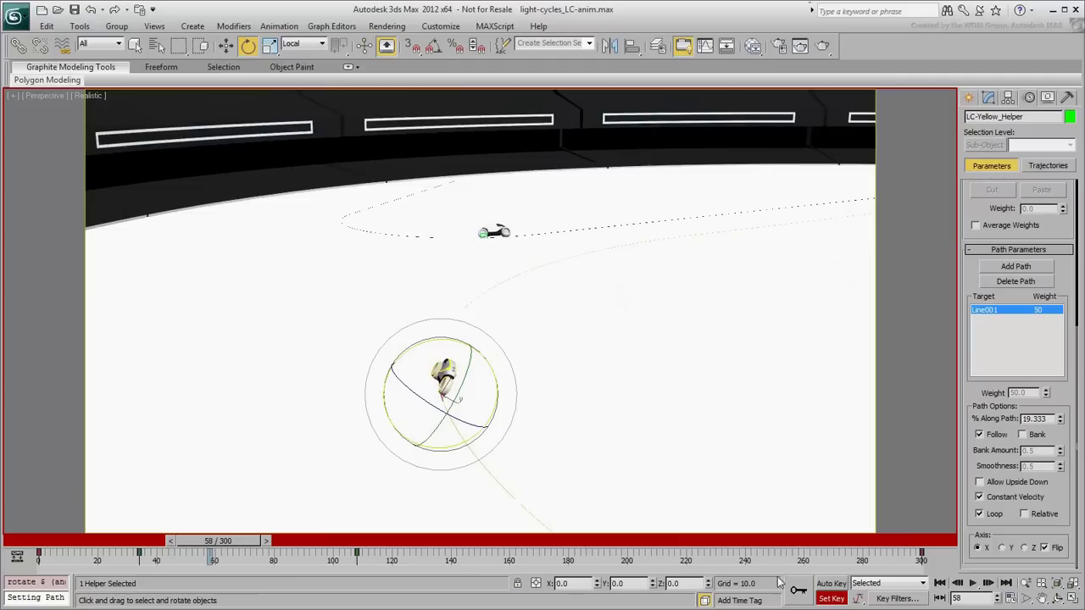
pyautogui.hotkey('shift', 'z')
pyautogui.hotkey('shift', 'z')
# Key the yellow helper's leaning and upright rotations through the remaining curves up to about frame 258, and turn off Set Key mode.
pyautogui.moveTo(226, 543); pyautogui.dragTo(299, 543)
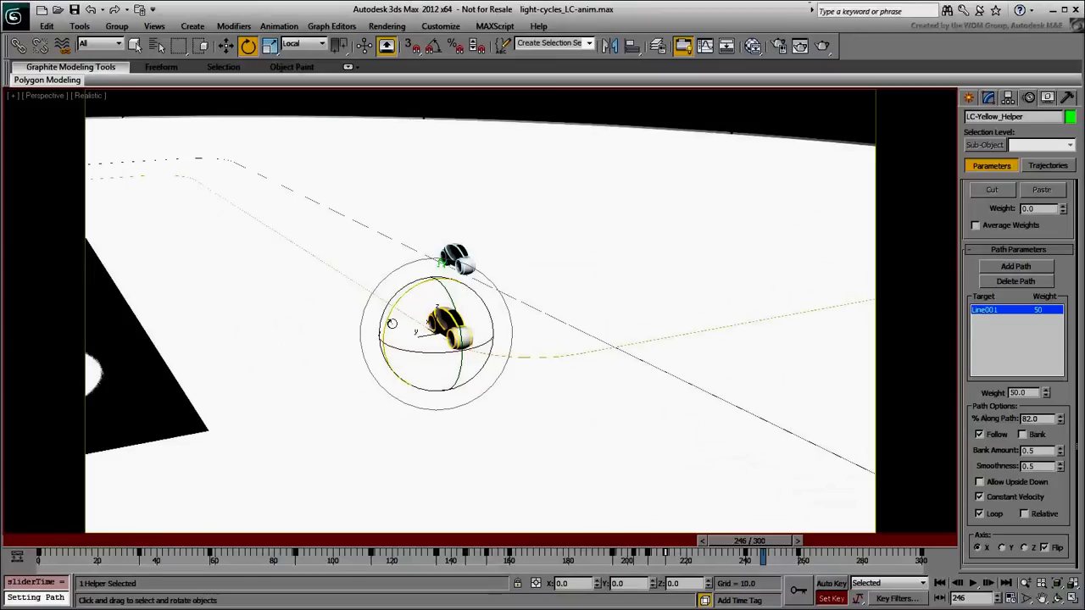
pyautogui.press('q')
pyautogui.moveTo(750, 541); pyautogui.dragTo(795, 542)
pyautogui.press('e')
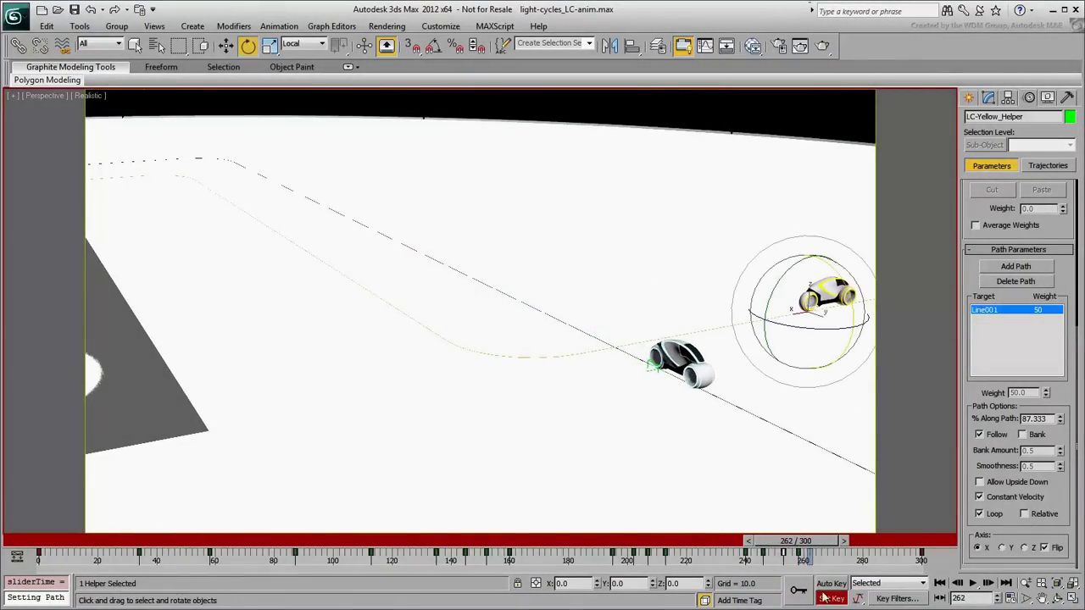
pyautogui.click(831, 598)
# Scrub through and play back the animation to review how both cycles move and lean along their paths.
pyautogui.keyDown('alt'); pyautogui.moveTo(605, 387); pyautogui.dragTo(598, 475, button='middle'); pyautogui.keyUp('alt')
pyautogui.press('q')
pyautogui.moveTo(609, 550); pyautogui.dragTo(802, 574)
pyautogui.press('e')
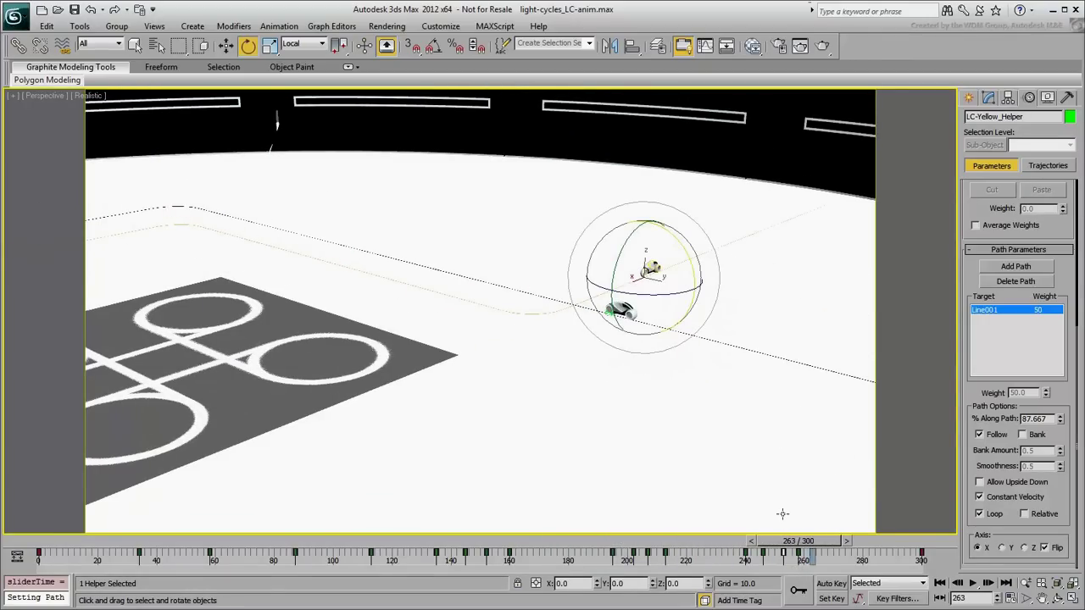
pyautogui.press('q')
pyautogui.moveTo(781, 551); pyautogui.dragTo(769, 546)
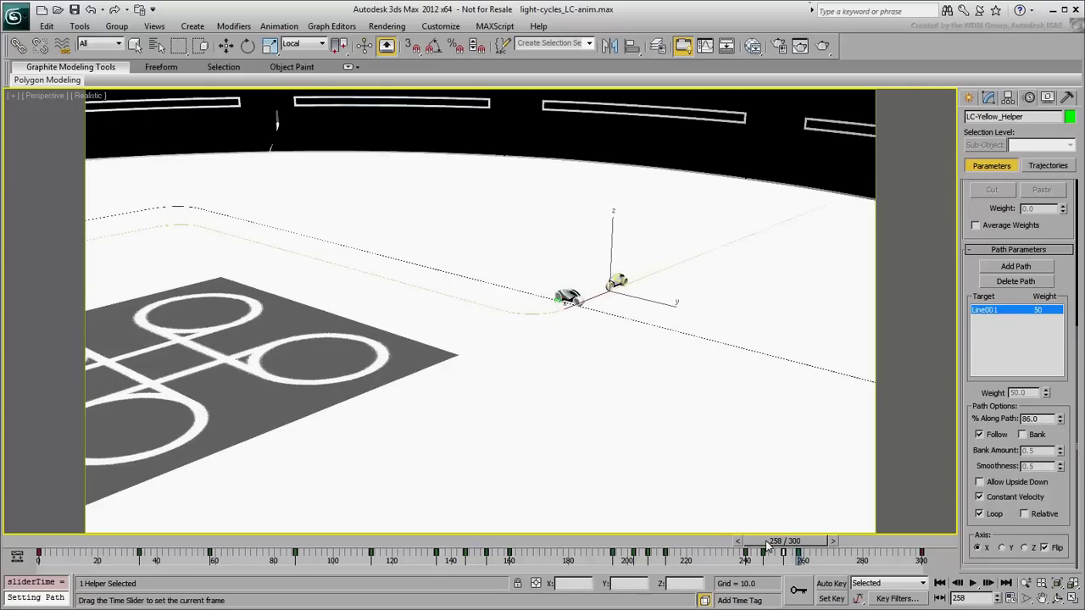
pyautogui.press('e')
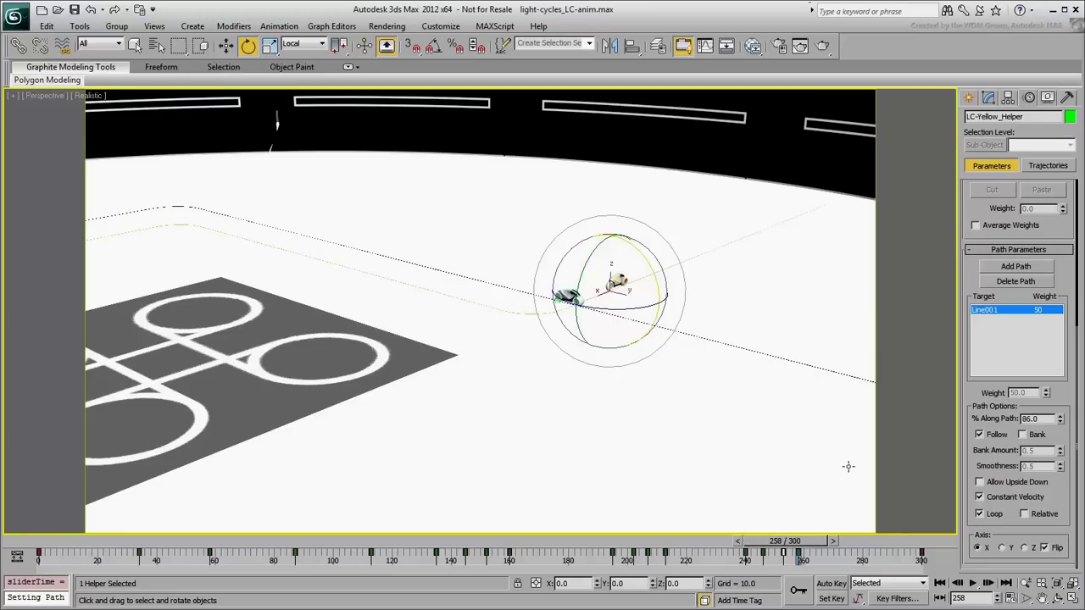
pyautogui.click(973, 585)
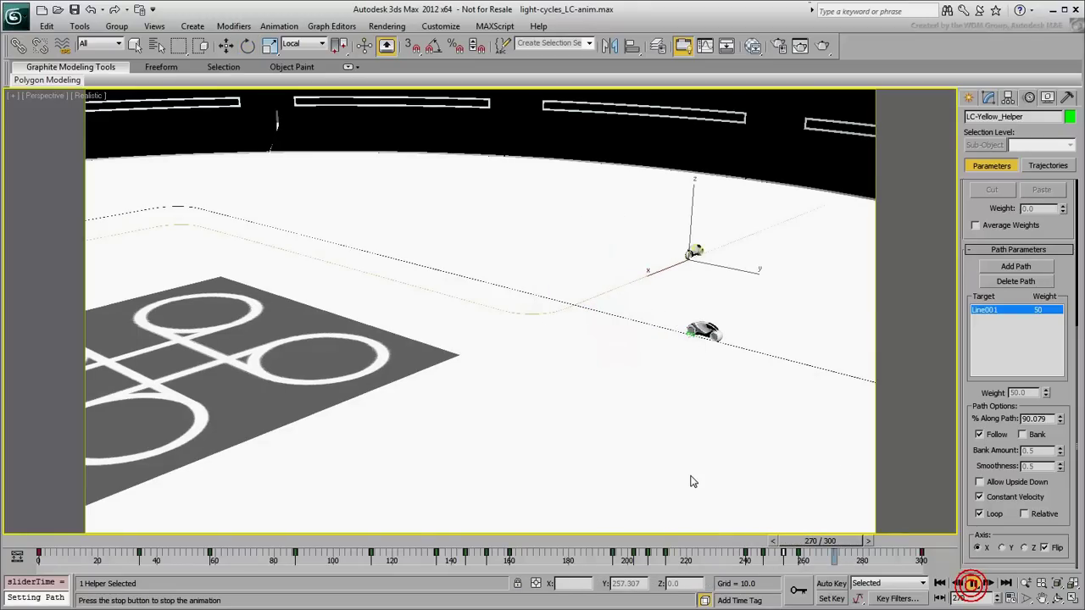